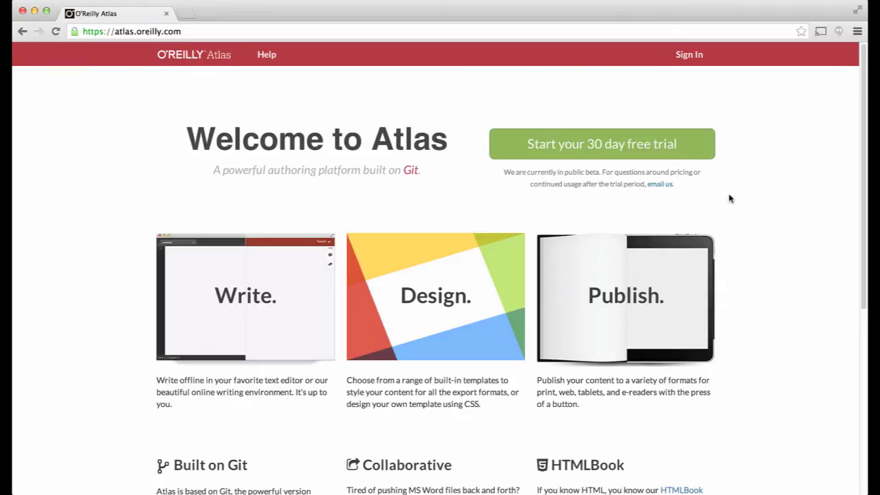
Sign in to O'Reilly Atlas with the autofilled account e-mail and the account password
left_click(689, 55)
type("san")
key("Down")
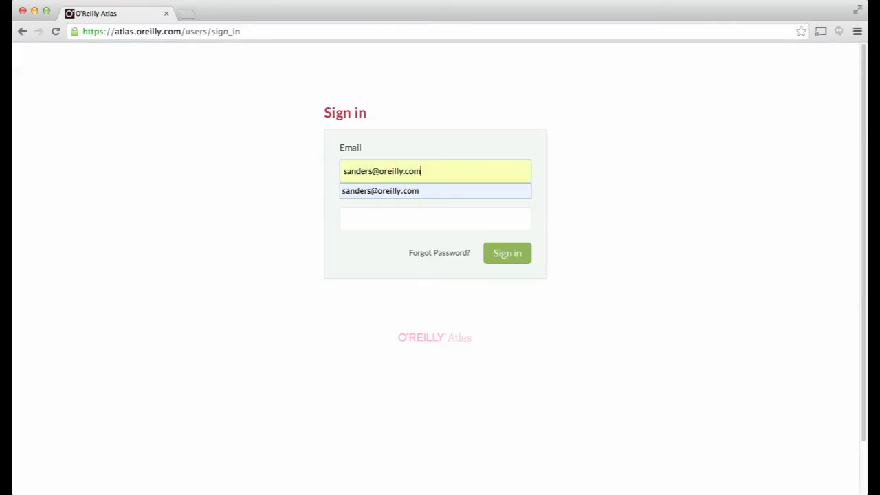
key("Tab")
type("*********")
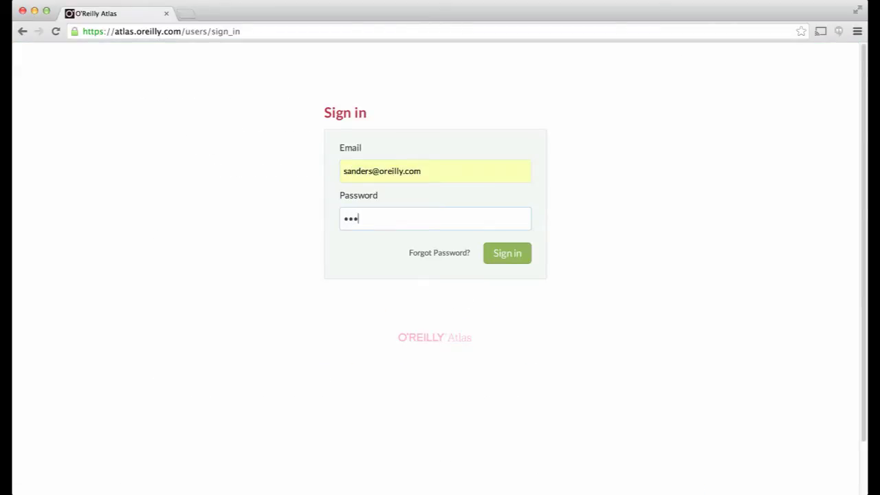
type("***")
left_click(516, 253)
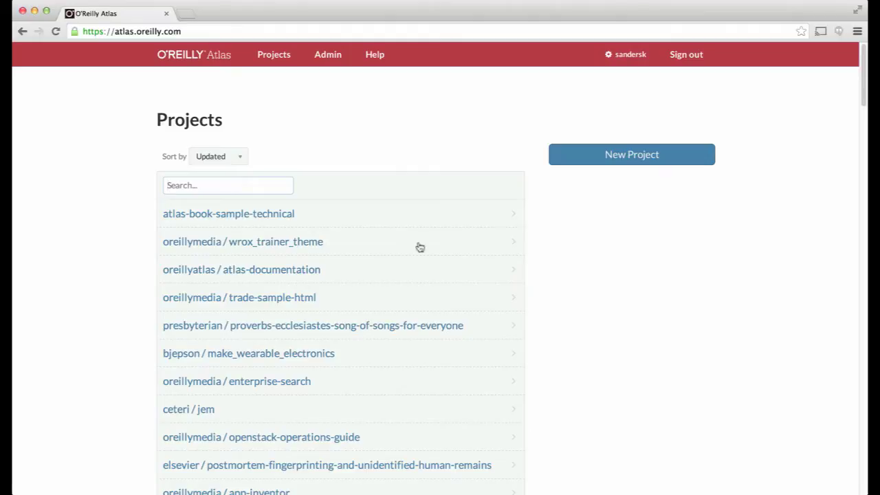
Open the atlas-book-sample-technical project, view ch01.html, then bring up its Configure settings
left_click(273, 212)
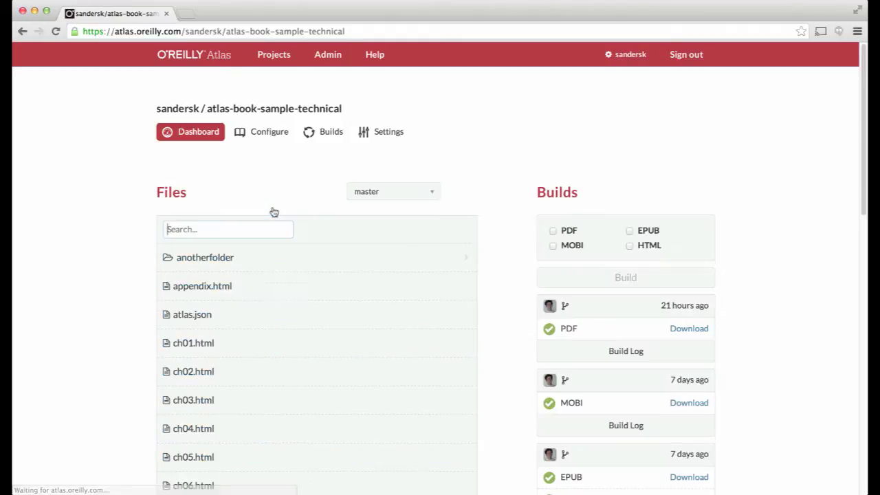
left_click(200, 347)
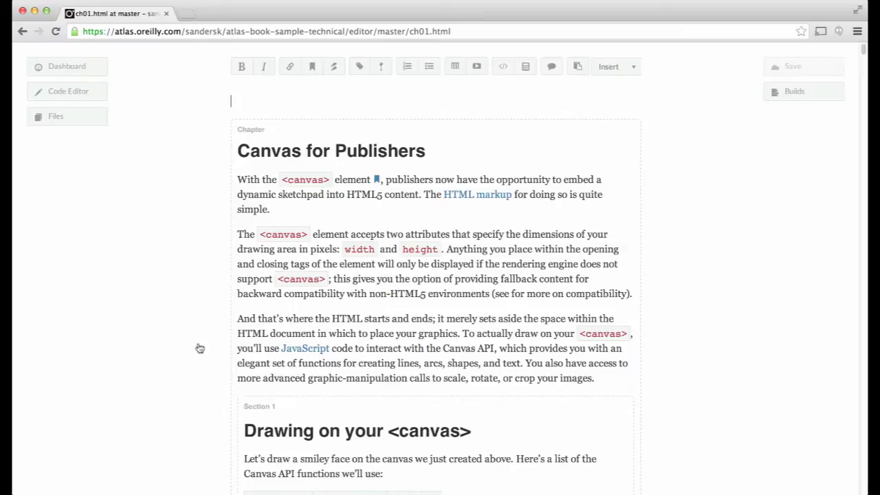
left_click(91, 75)
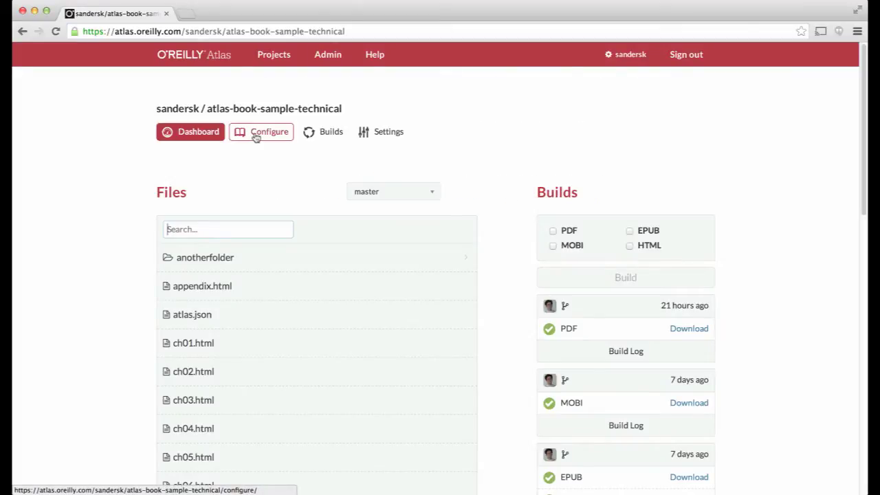
left_click(256, 136)
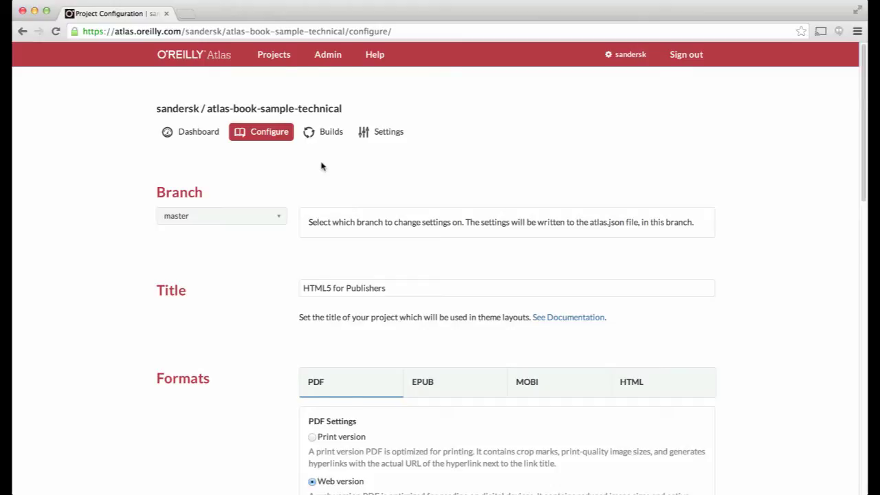
scroll(321, 167, "down", 3)
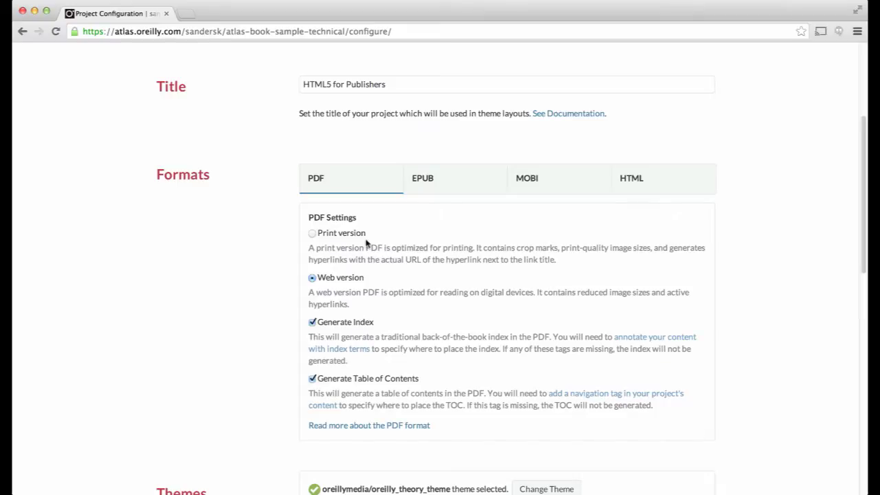
left_click(420, 176)
Review the MOBI and HTML format settings, then return to the EPUB settings
left_click(522, 177)
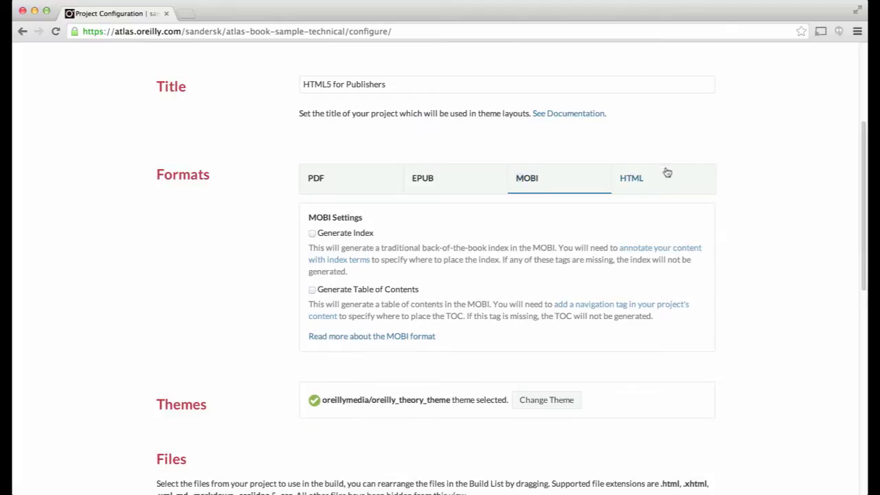
left_click(664, 173)
left_click(441, 181)
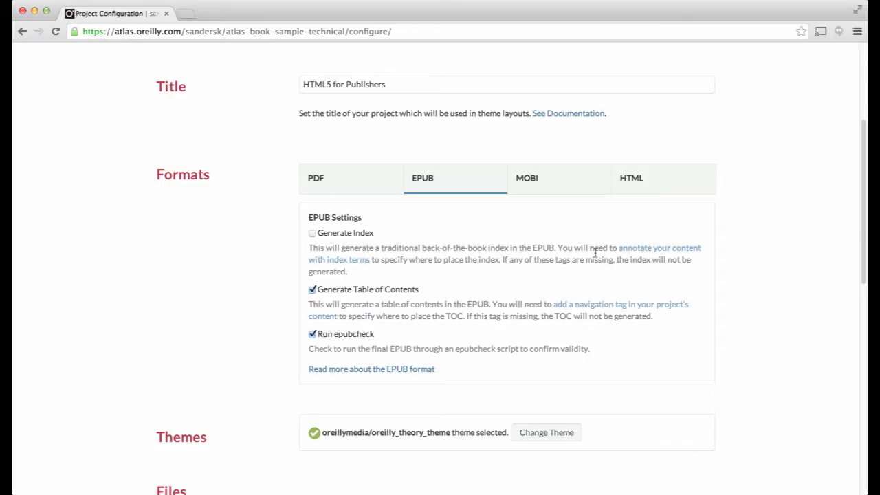
scroll(619, 371, "down", 5)
Choose the Trade Book theme in place of Technical Book
scroll(625, 401, "up", 3)
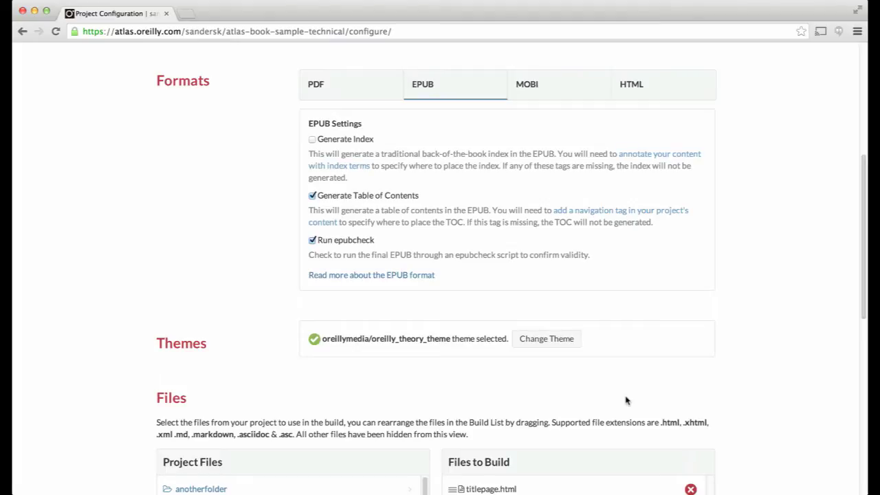
left_click(560, 344)
scroll(559, 345, "down", 10)
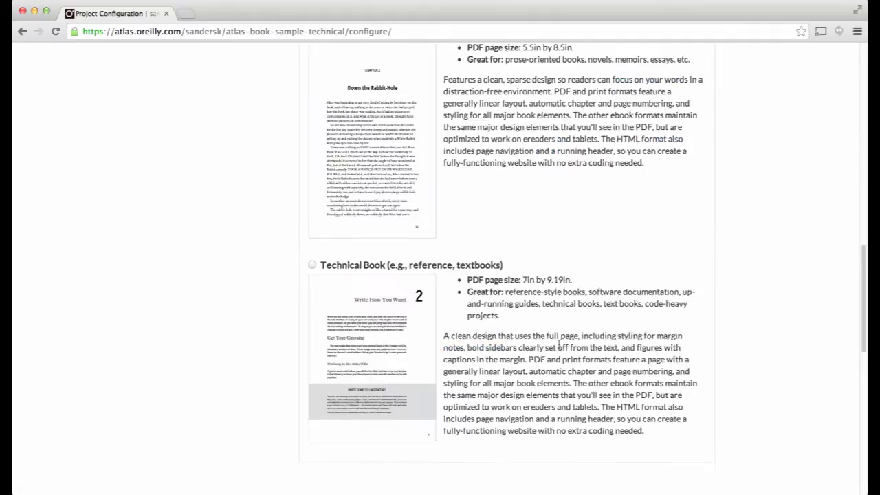
scroll(558, 344, "up", 1)
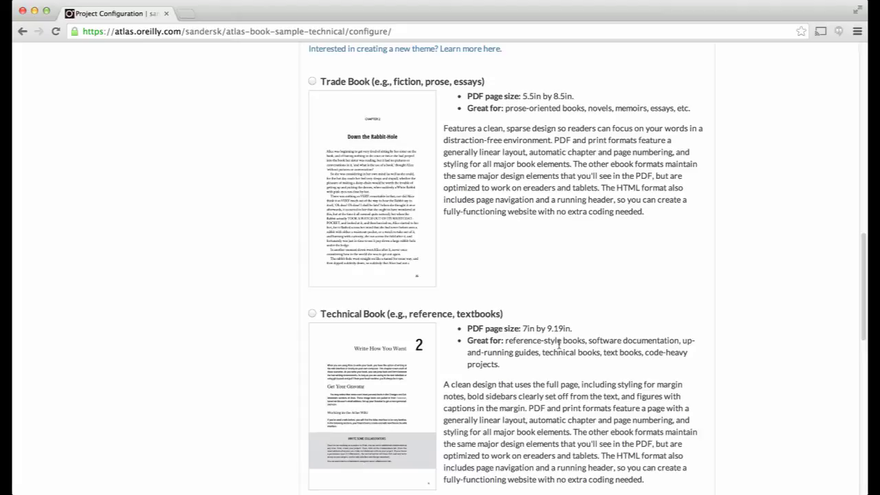
left_click(312, 81)
scroll(488, 194, "down", 5)
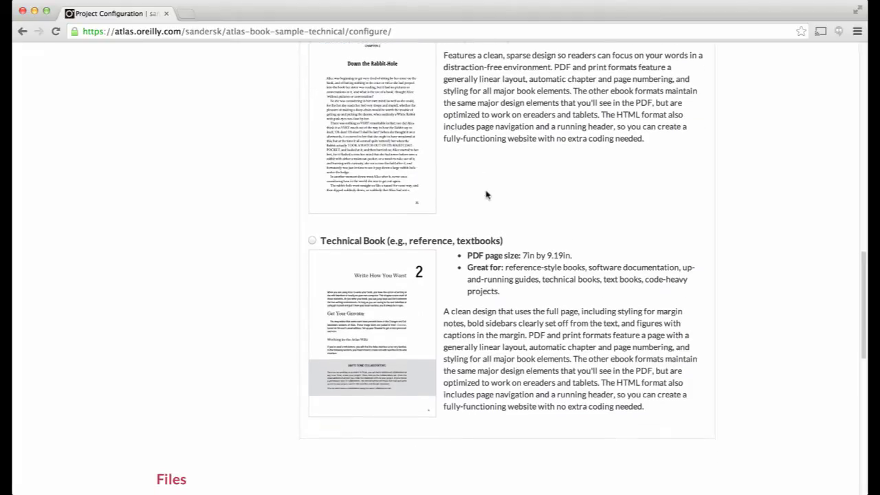
scroll(487, 194, "down", 2)
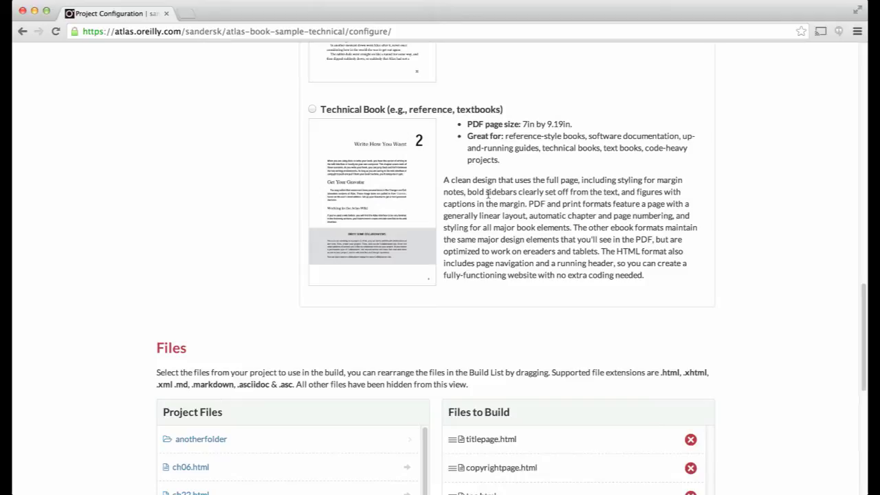
scroll(488, 195, "up", 5)
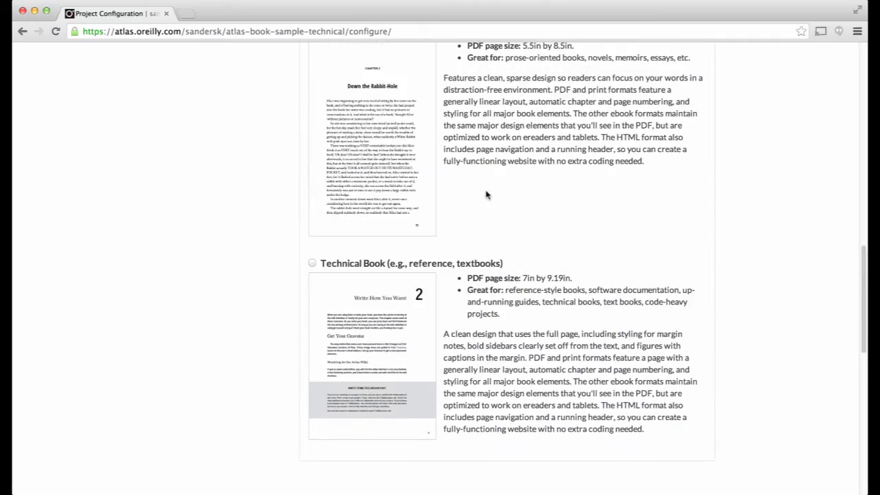
Switch the theme back to Technical Book and add ch22.html to the Files to Build list
scroll(485, 195, "up", 6)
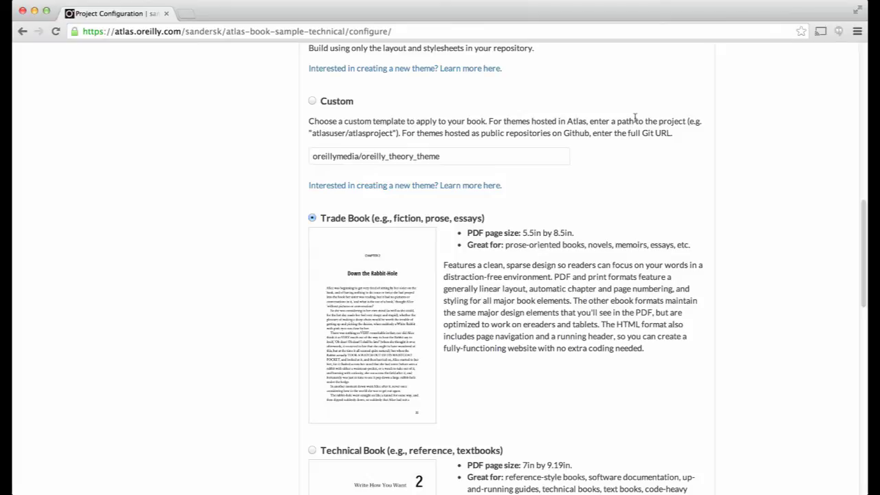
key("Down")
scroll(751, 324, "down", 4)
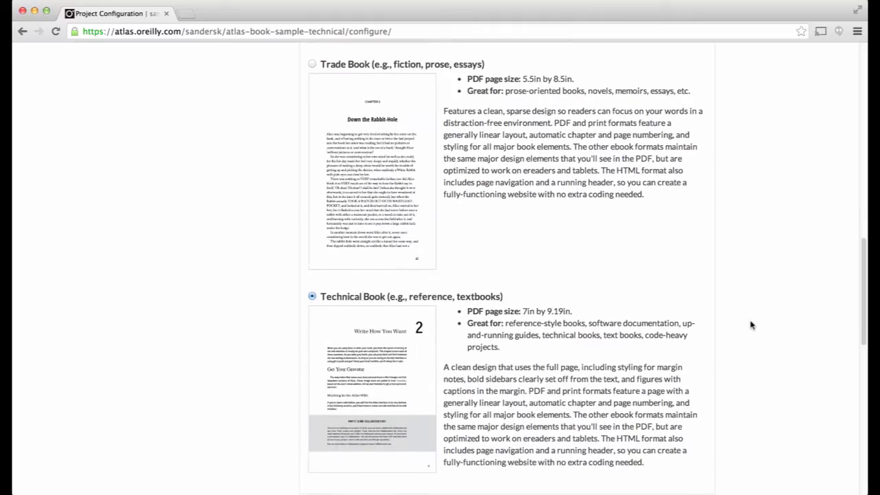
scroll(751, 325, "down", 5)
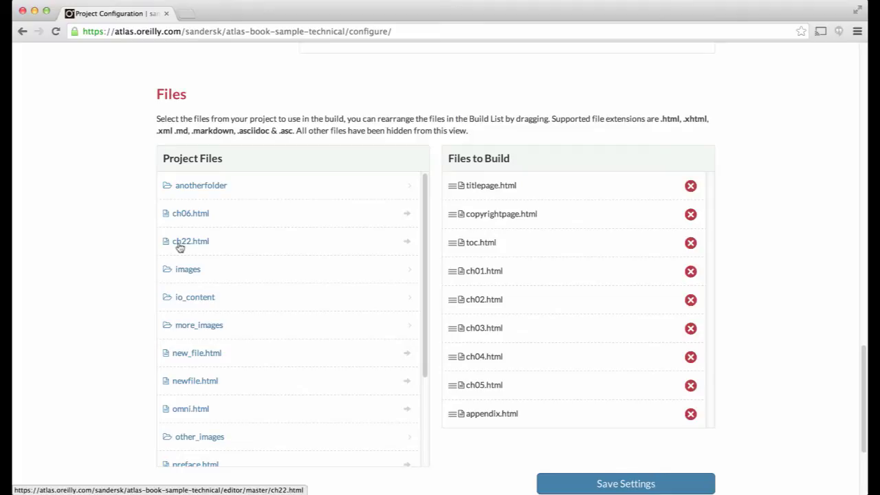
left_click(179, 246)
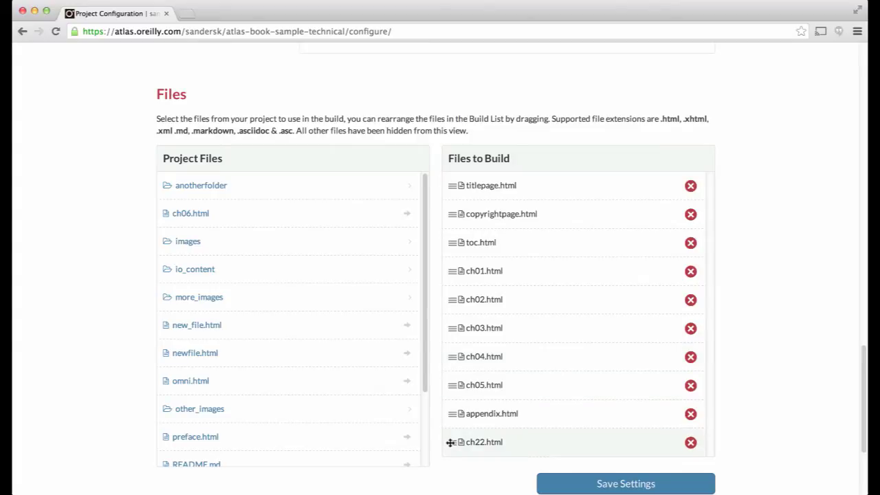
Move ch22.html up, then remove ch22, ch05, ch04, ch03, ch02 and appendix from the build
left_click_drag(450, 442, 451, 269)
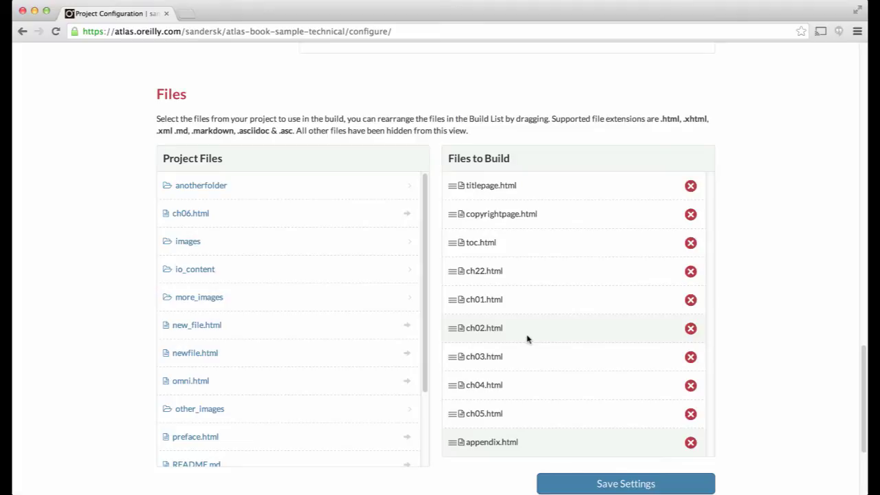
left_click(690, 272)
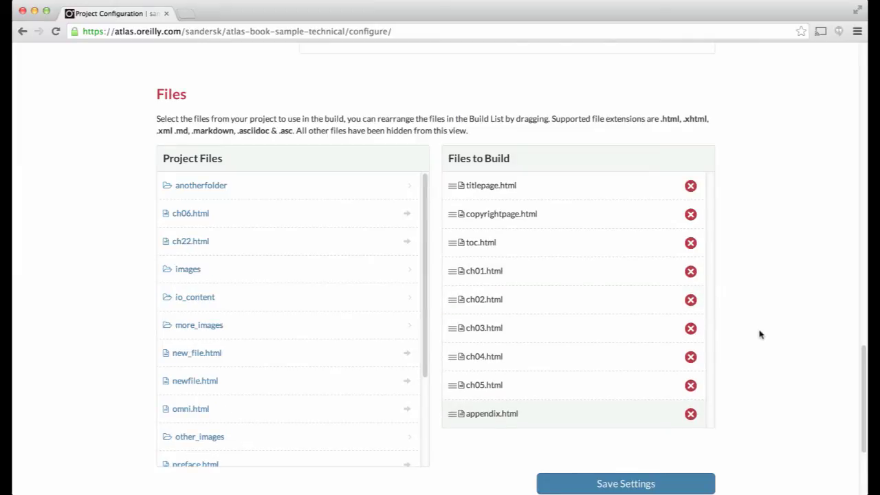
left_click(690, 385)
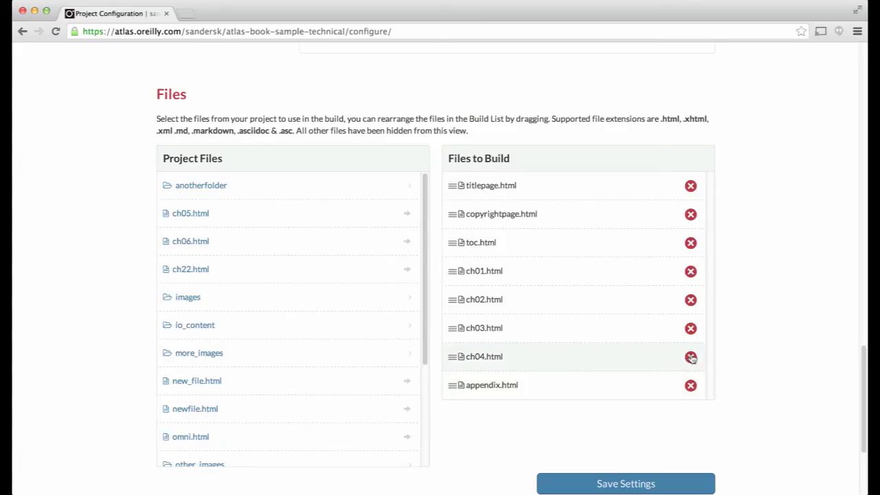
left_click(691, 357)
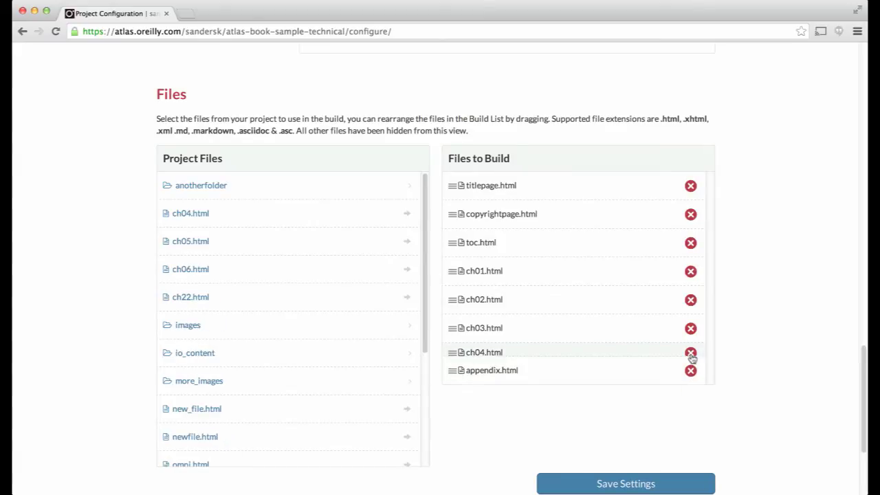
left_click(691, 328)
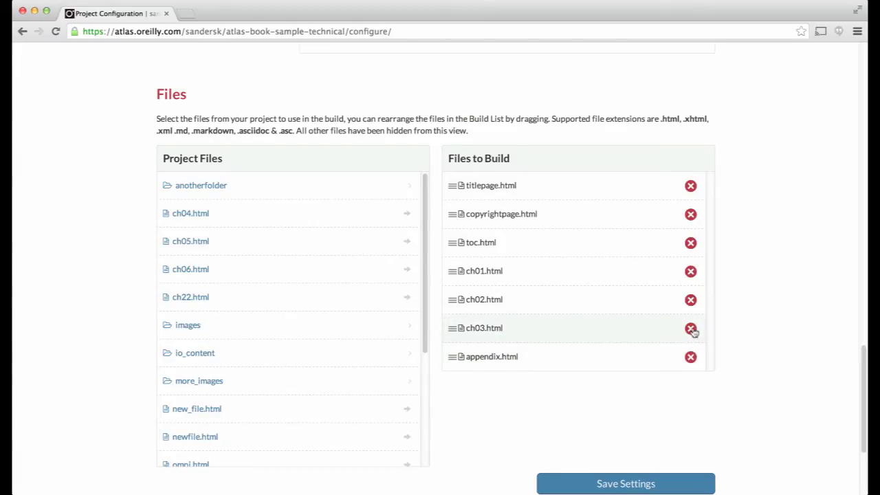
left_click(690, 300)
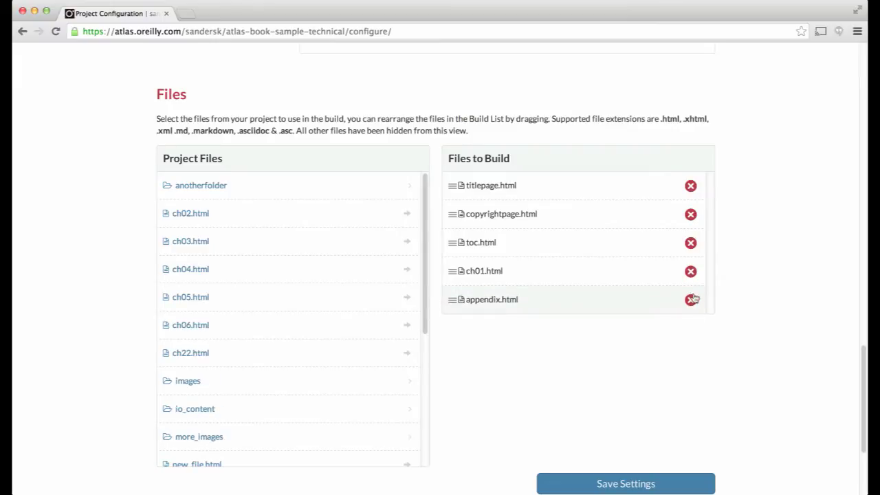
left_click(691, 303)
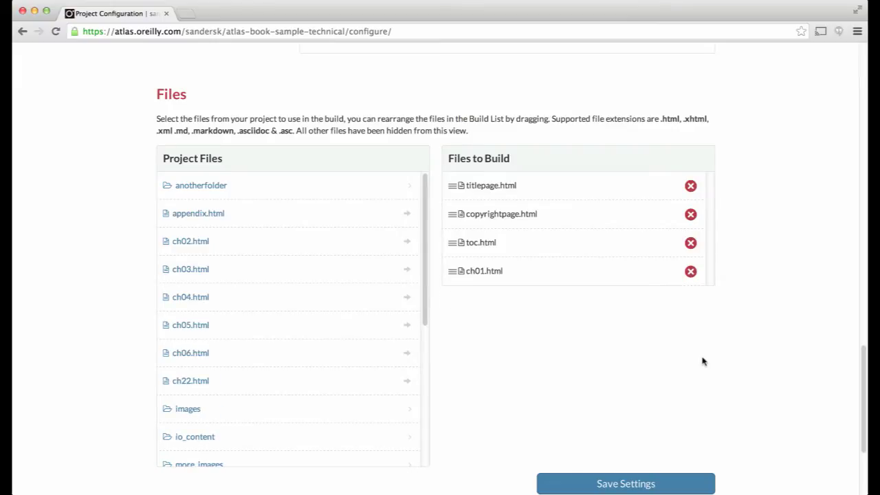
Save the trimmed project settings and go back to the project dashboard
scroll(702, 361, "down", 2)
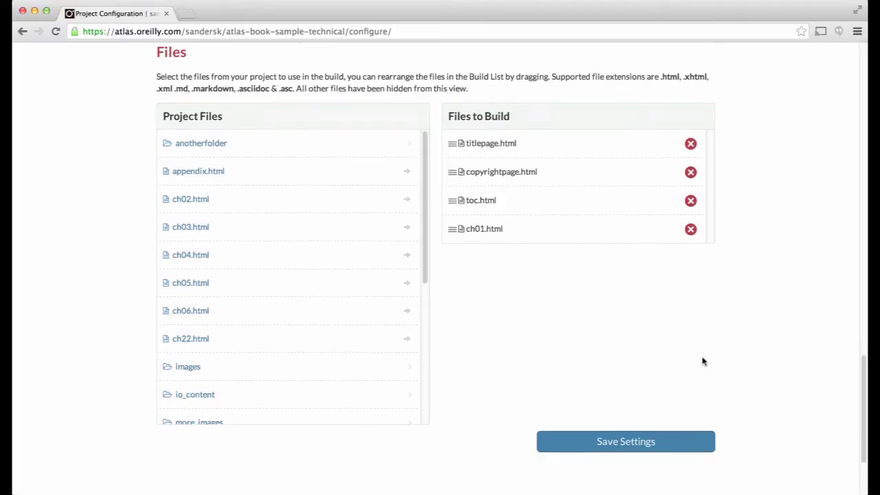
left_click(659, 424)
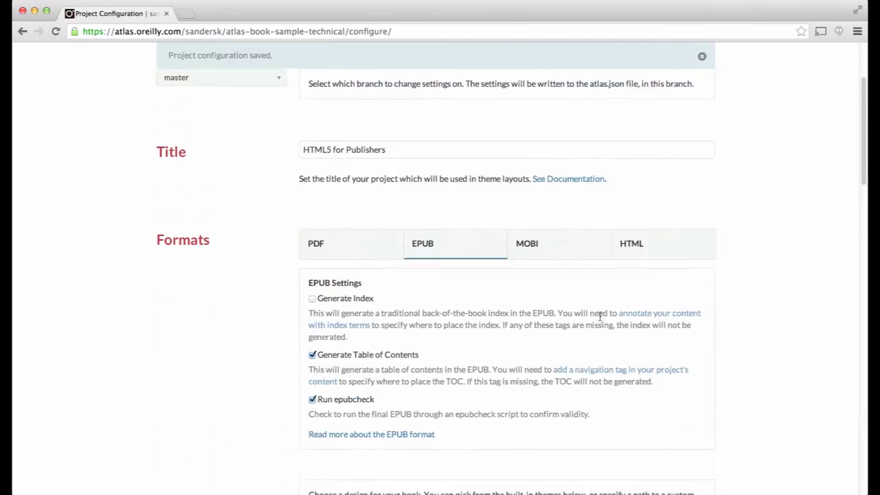
left_click(205, 135)
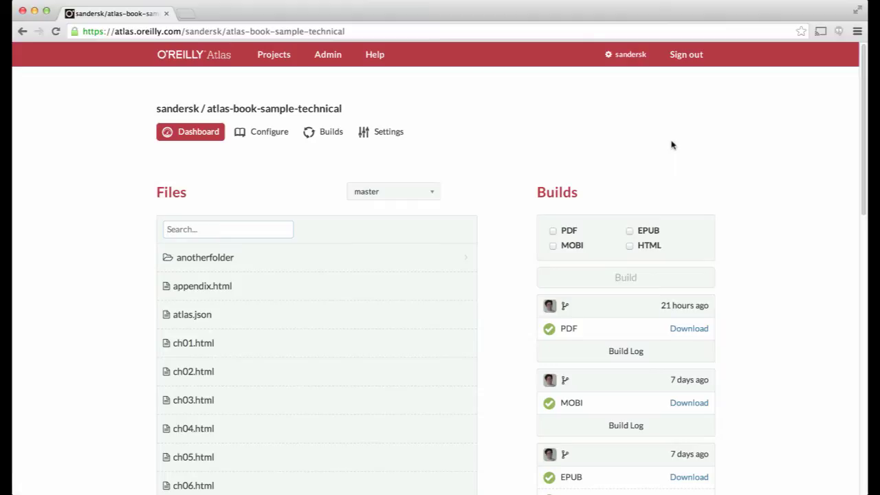
Tick PDF, EPUB, HTML and MOBI in the Builds panel and start the build
left_click(553, 231)
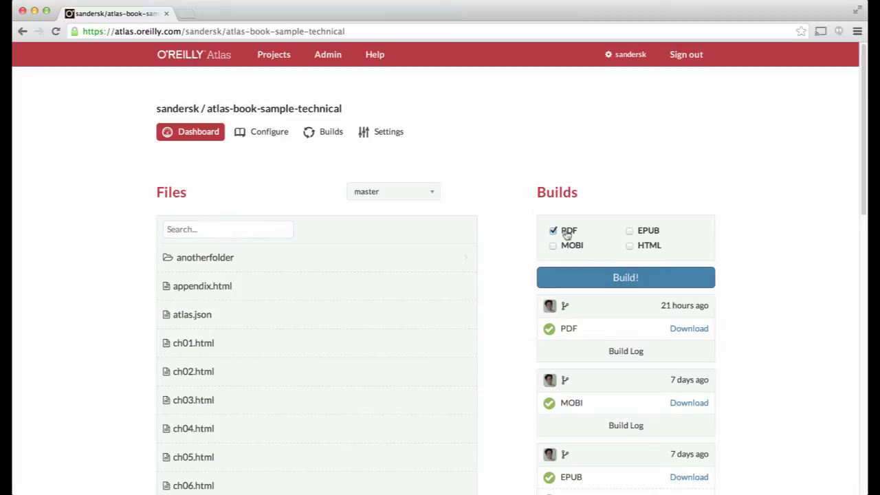
left_click(629, 231)
left_click(629, 246)
left_click(553, 245)
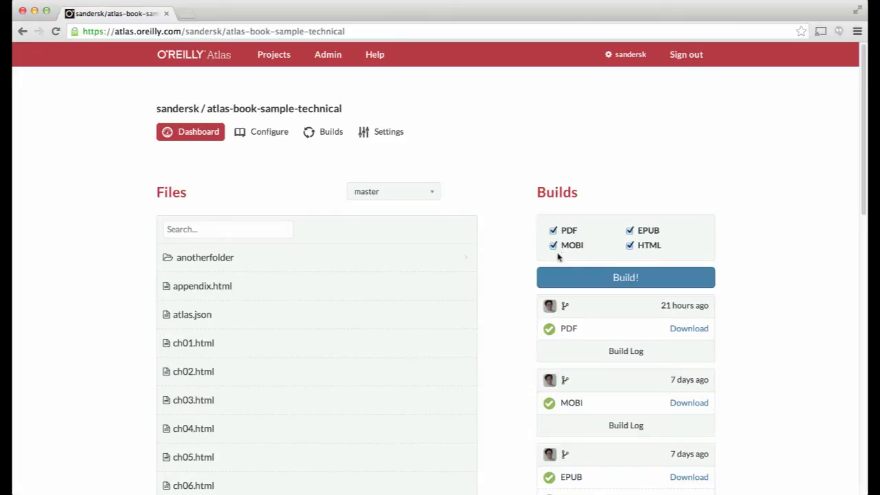
left_click(593, 278)
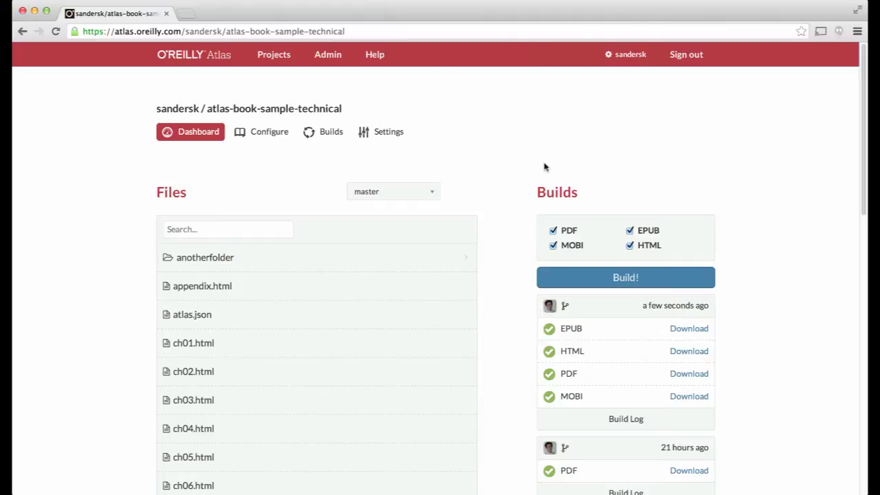
Open the built HTML5 for Publishers PDF, scroll through to page 28, then close it
left_click(699, 376)
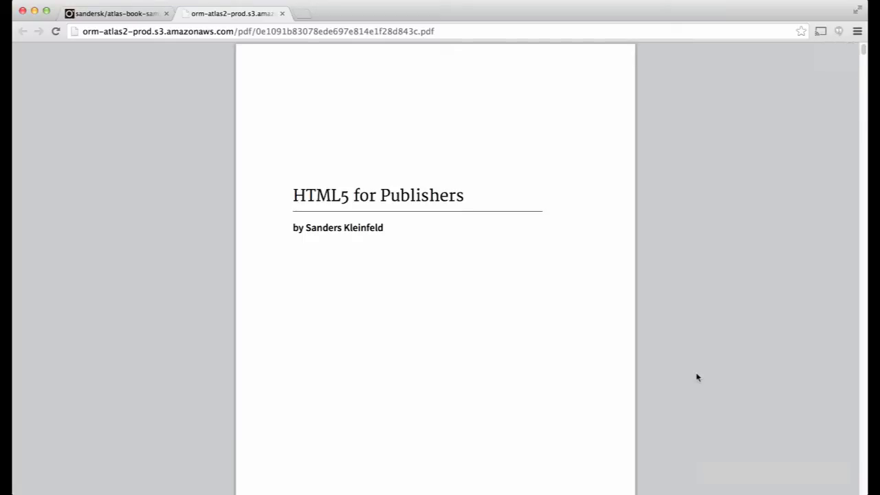
scroll(696, 376, "down", 15)
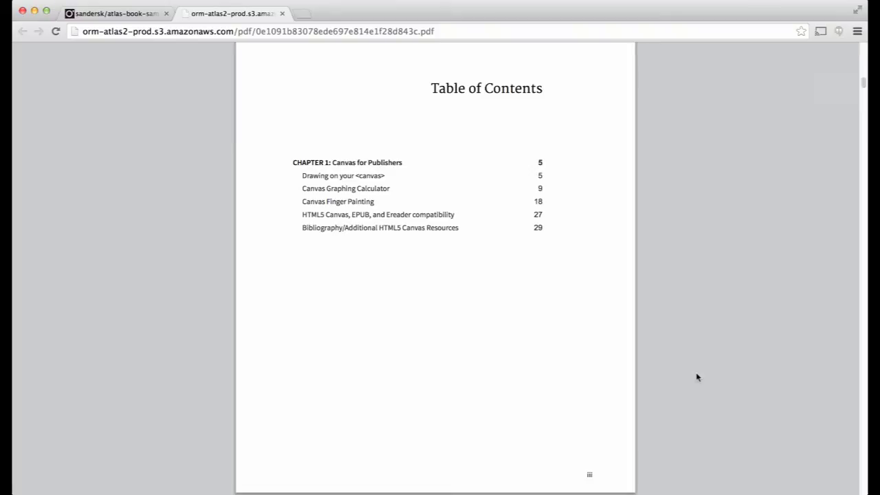
scroll(696, 377, "down", 8)
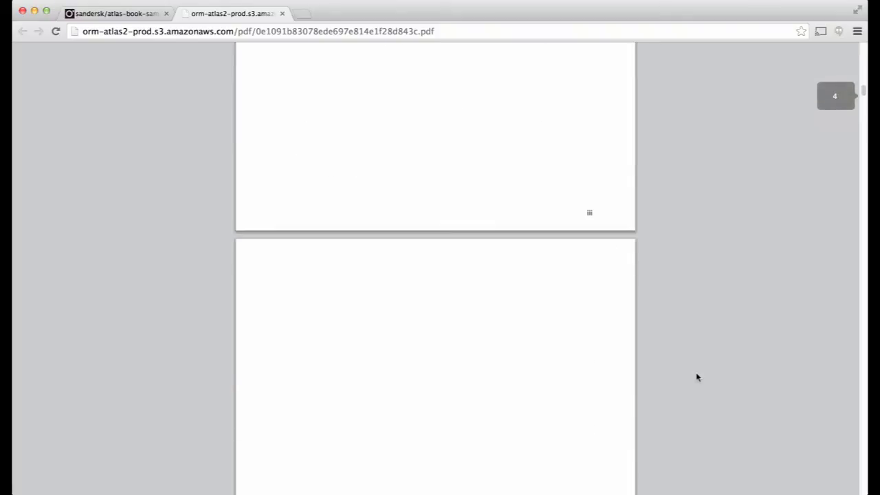
scroll(696, 377, "down", 10)
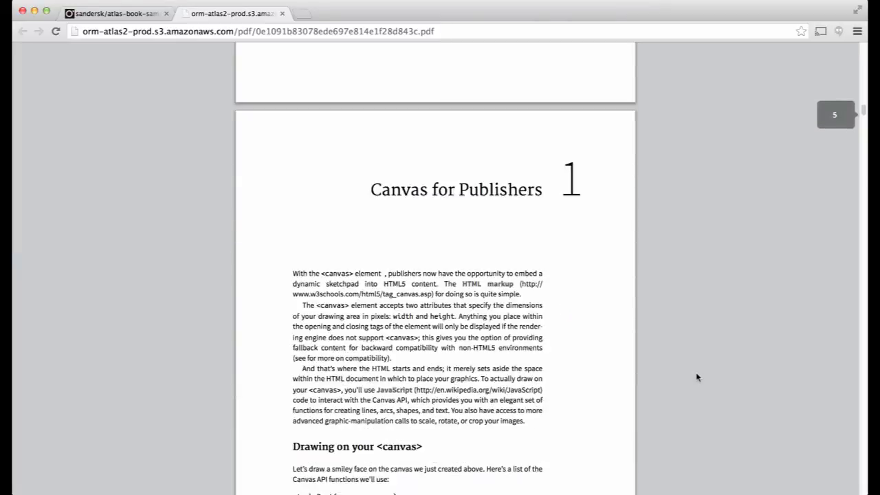
scroll(696, 376, "down", 10)
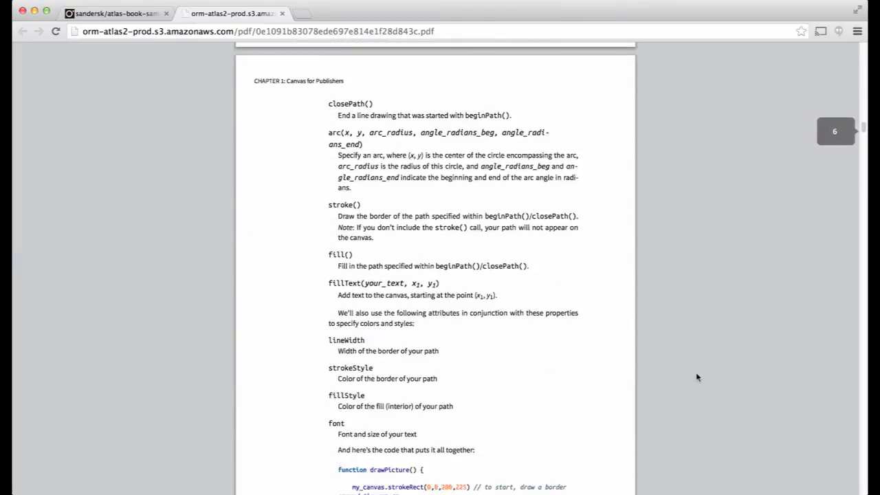
scroll(696, 377, "down", 3)
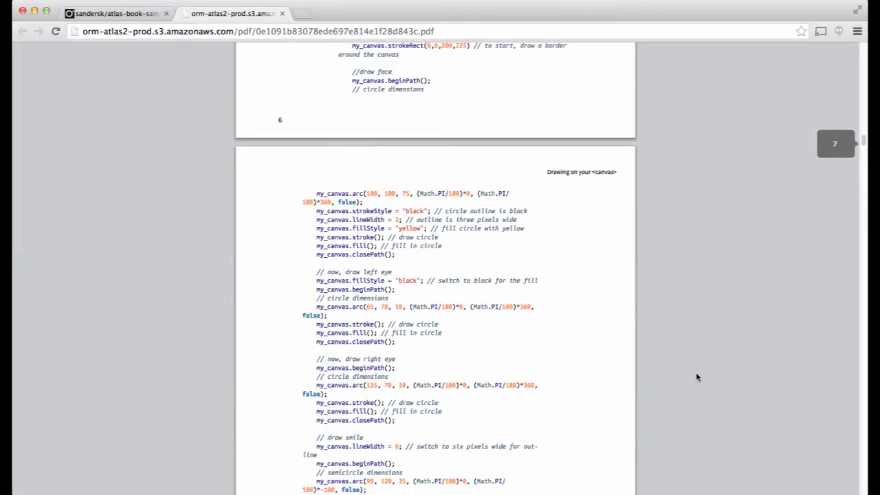
scroll(696, 377, "down", 1)
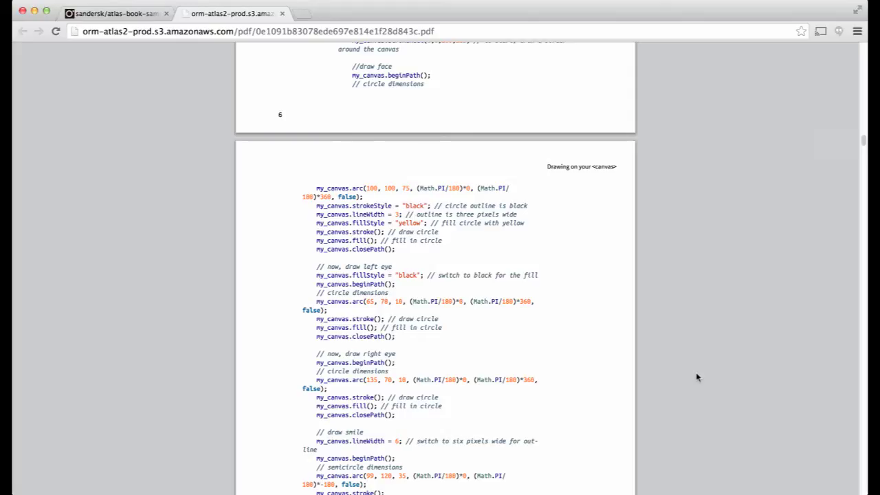
scroll(696, 376, "down", 10)
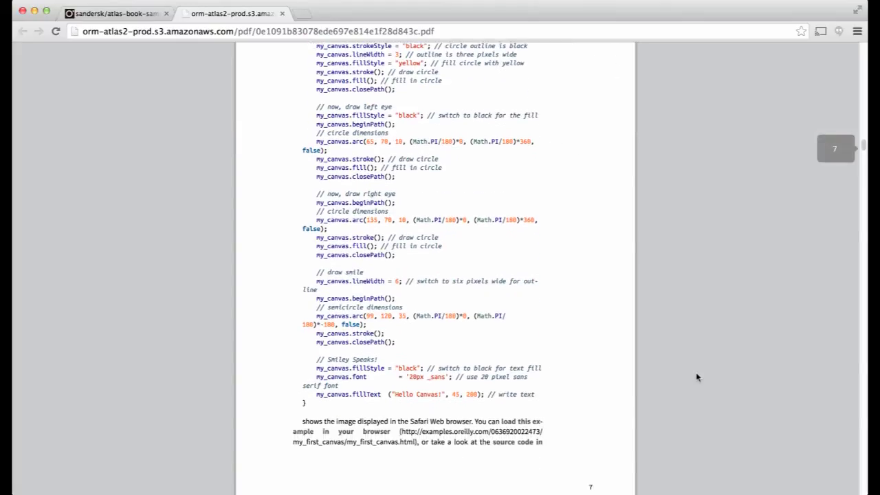
scroll(696, 377, "down", 5)
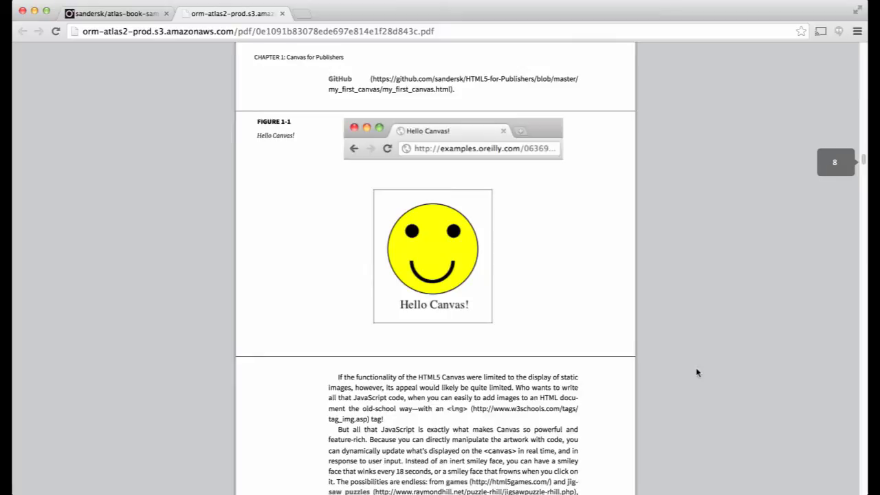
scroll(697, 372, "down", 15)
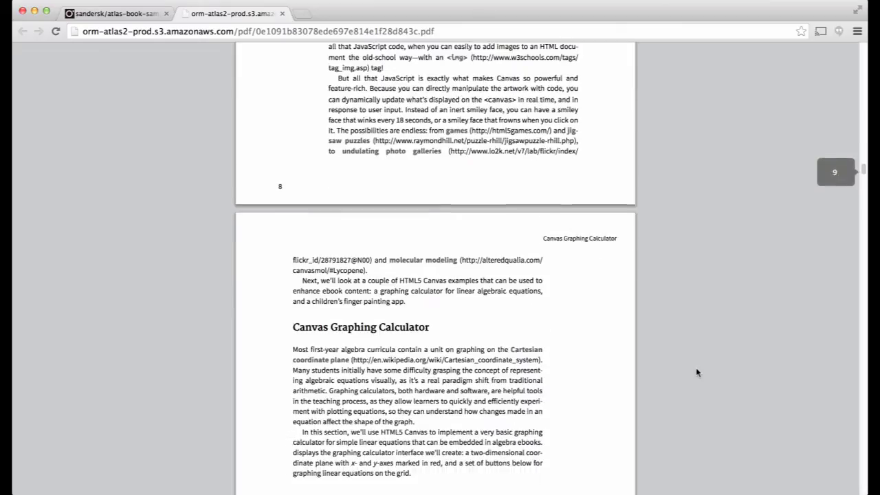
scroll(696, 372, "down", 20)
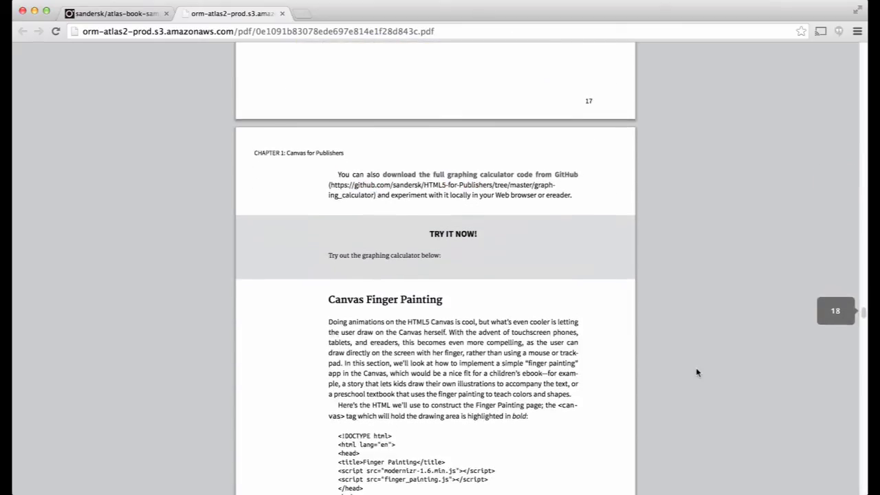
scroll(696, 373, "down", 1)
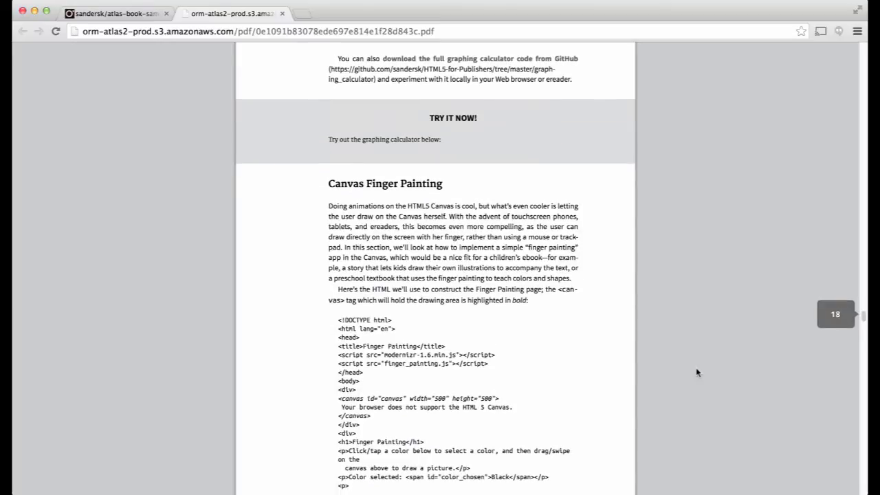
scroll(696, 373, "down", 20)
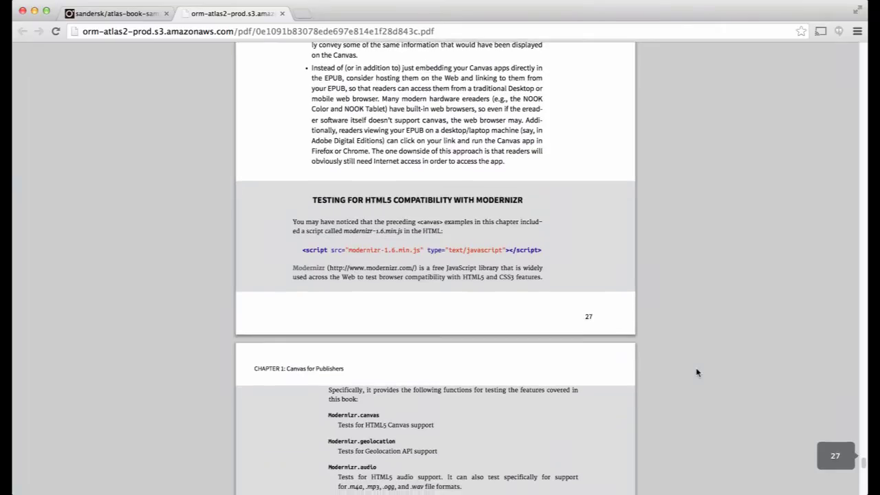
scroll(696, 373, "down", 2)
scroll(696, 372, "down", 20)
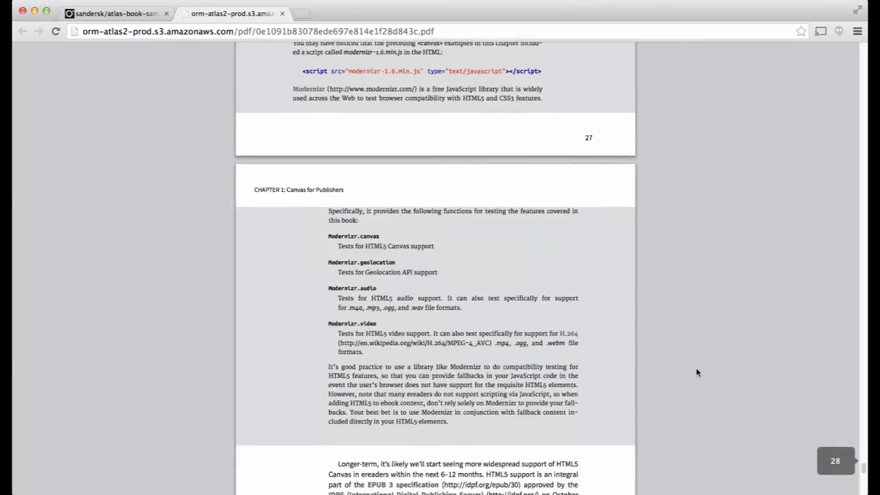
key("super+w")
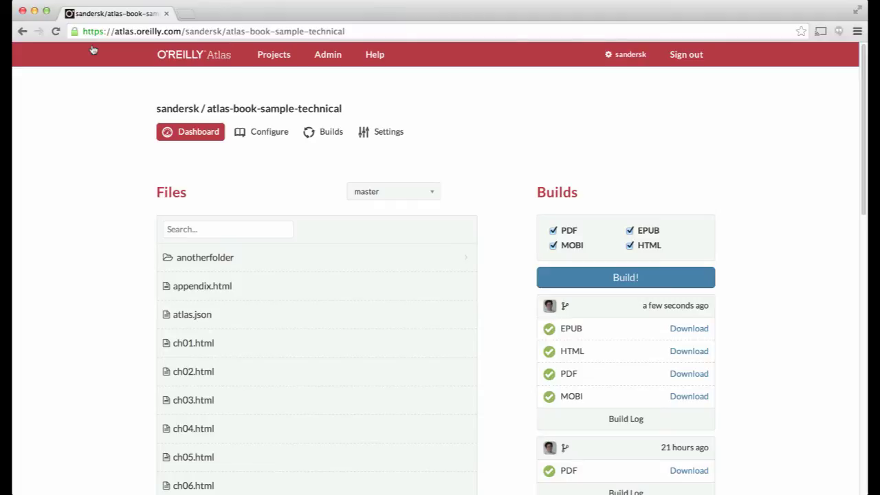
Select Print version under the project's PDF settings
left_click(269, 134)
scroll(457, 201, "down", 5)
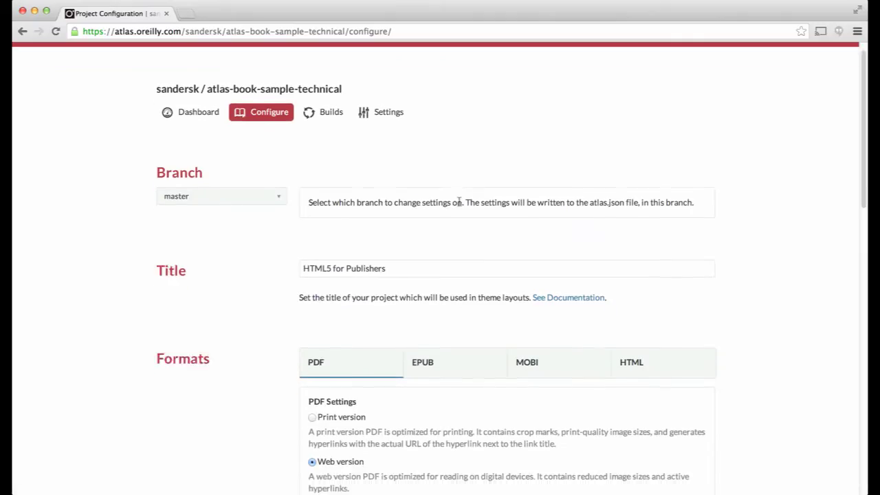
scroll(458, 201, "down", 1)
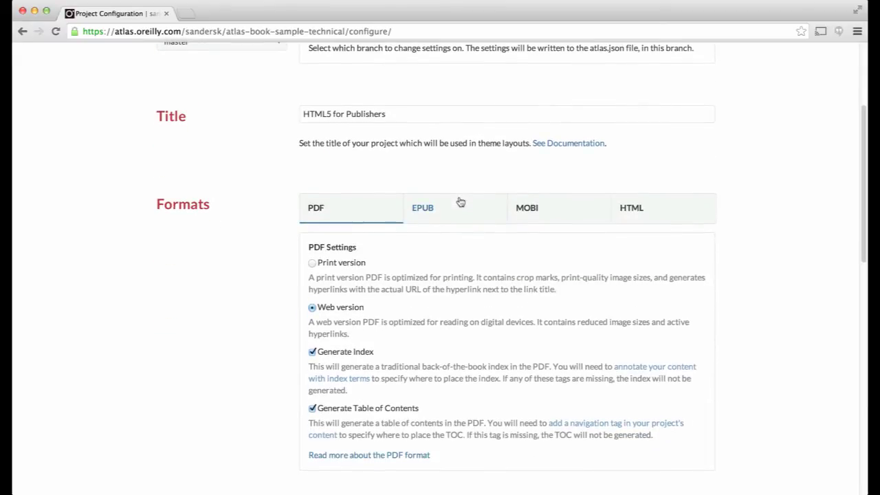
left_click(312, 263)
scroll(267, 278, "down", 8)
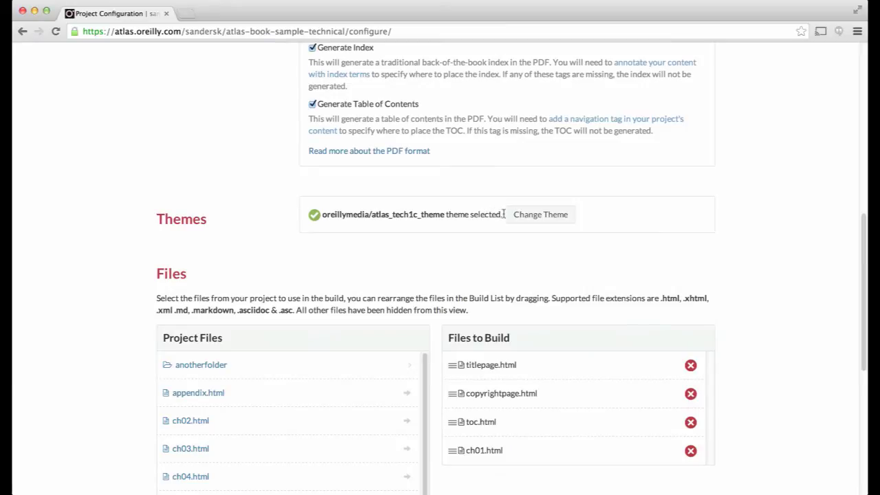
Review the theme options, save the configuration and return to the dashboard
left_click(513, 215)
scroll(447, 255, "down", 7)
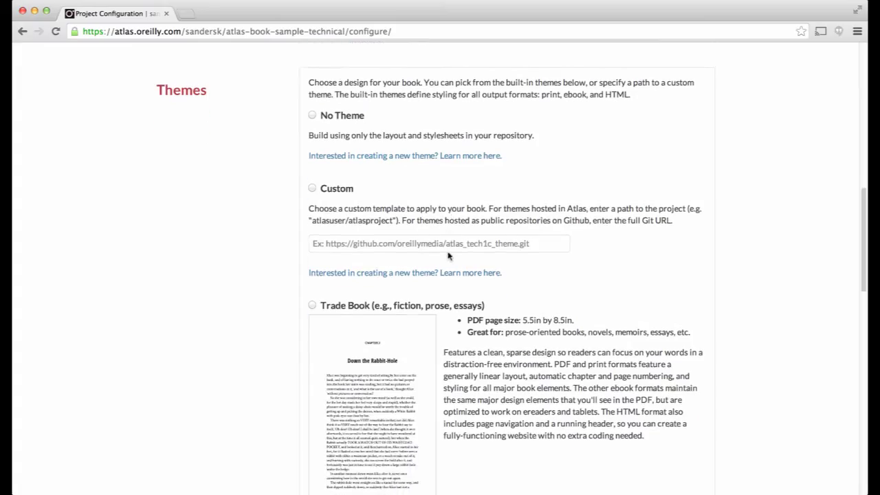
scroll(449, 254, "down", 4)
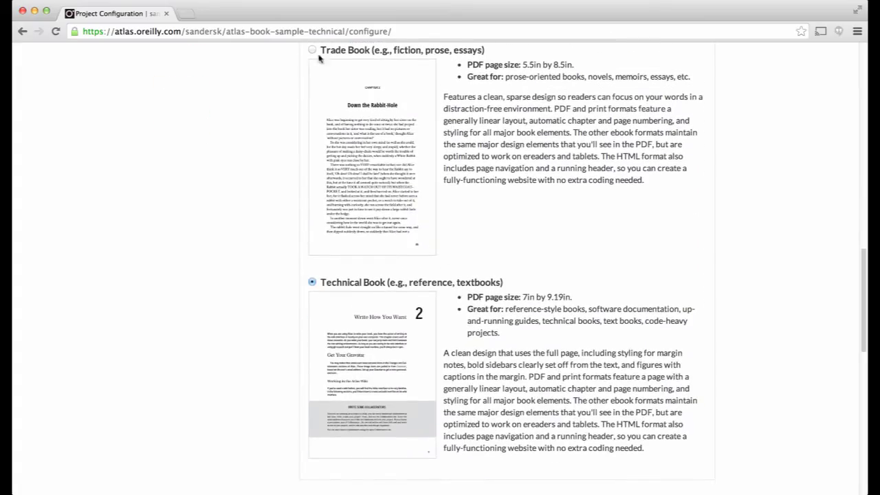
scroll(263, 96, "down", 12)
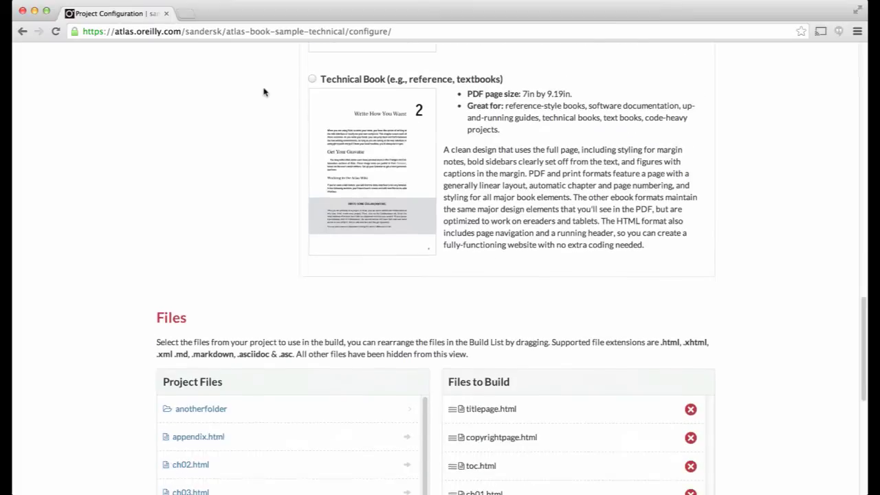
scroll(412, 206, "down", 5)
left_click(618, 316)
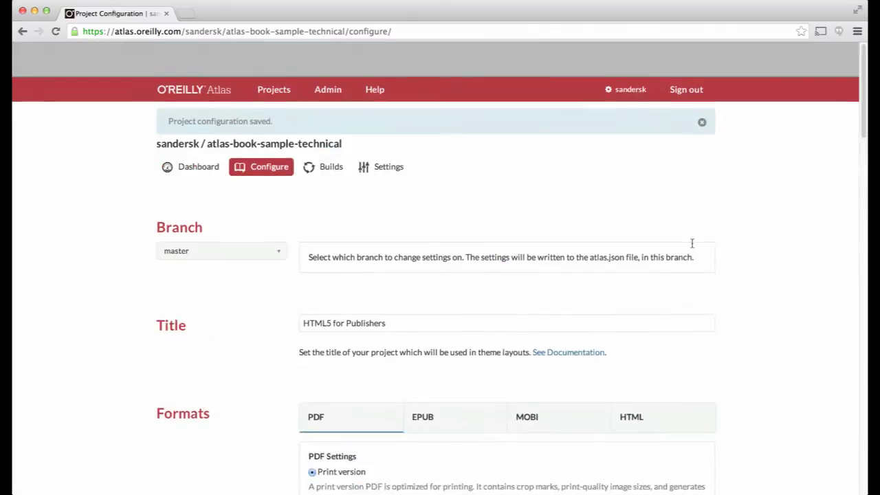
left_click(199, 131)
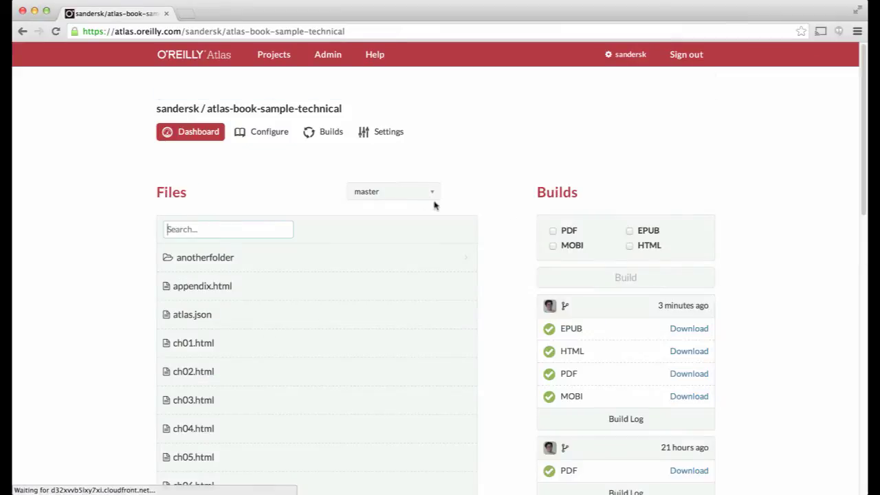
Build only the PDF format and open the newly built PDF
left_click(553, 231)
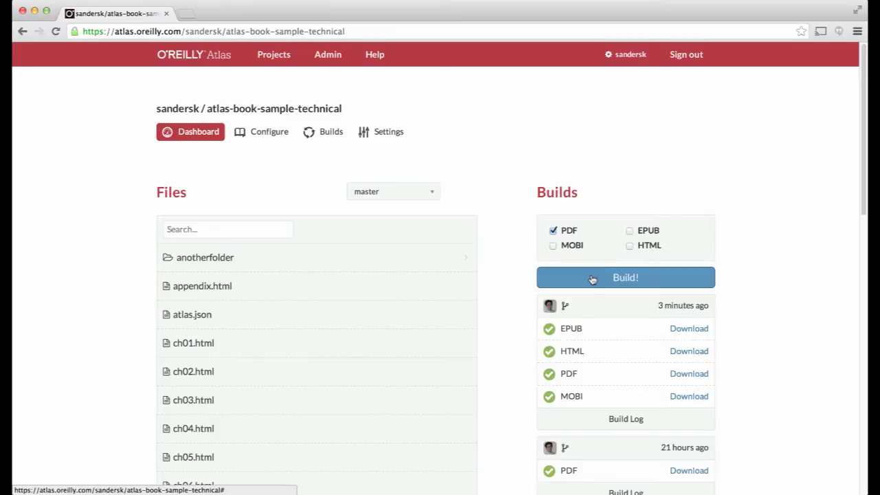
left_click(593, 278)
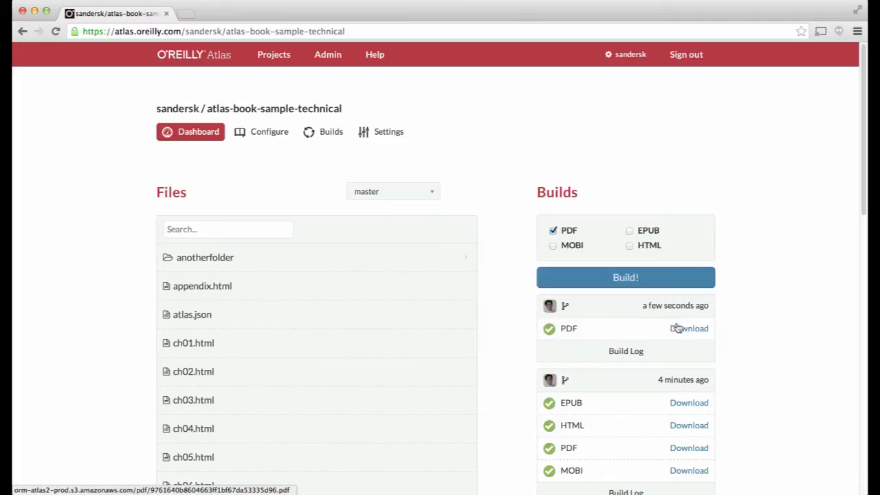
left_click(677, 328)
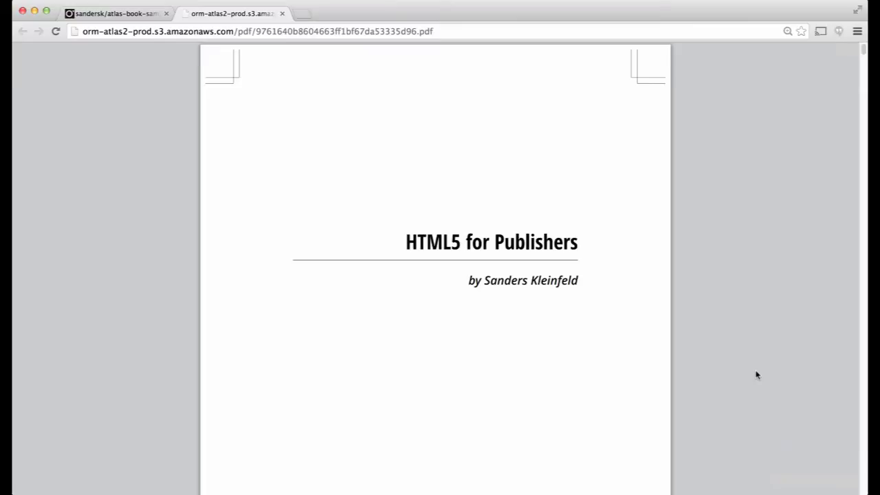
Scroll the crop-marked print PDF from page 8 past page 15, then return to the Atlas dashboard
scroll(756, 375, "down", 10)
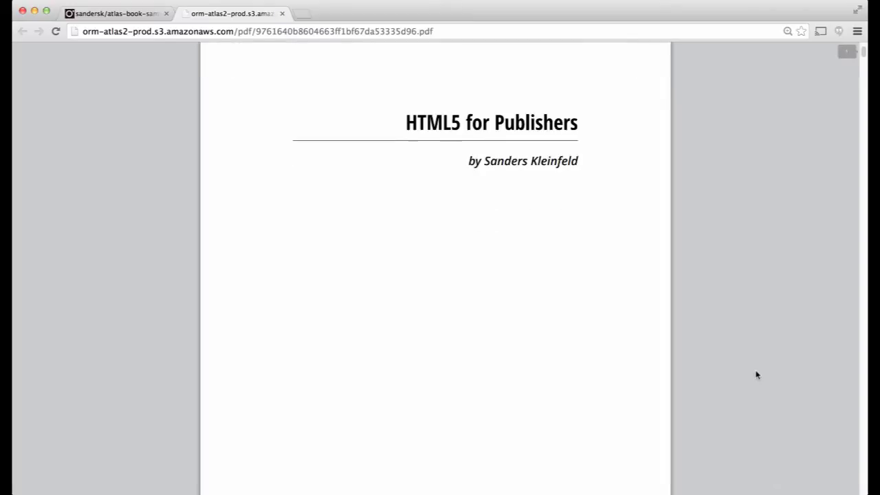
scroll(756, 375, "down", 20)
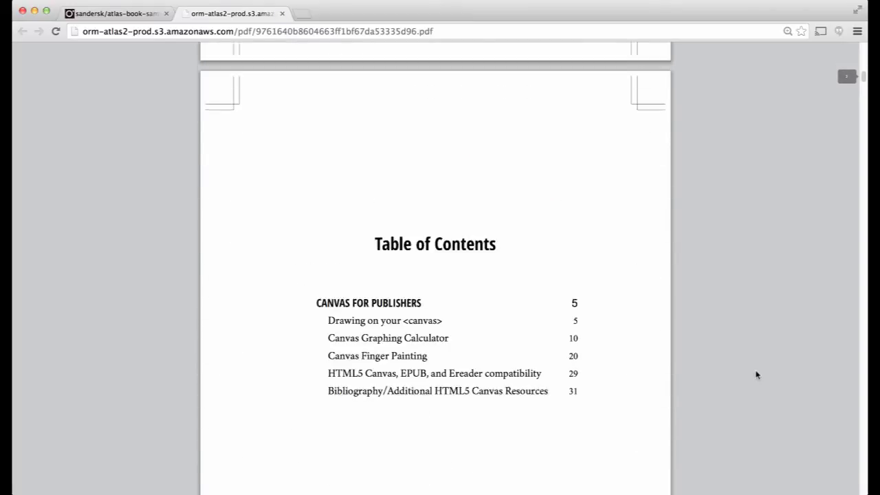
scroll(756, 375, "down", 10)
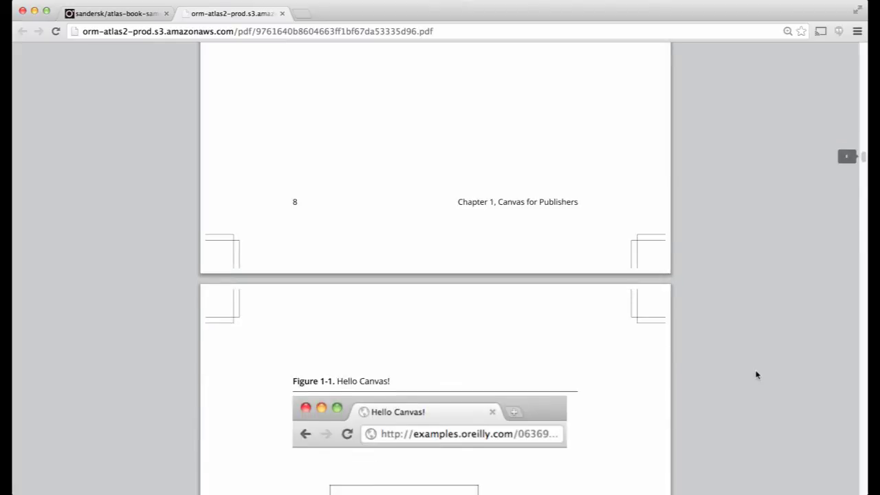
scroll(756, 374, "down", 10)
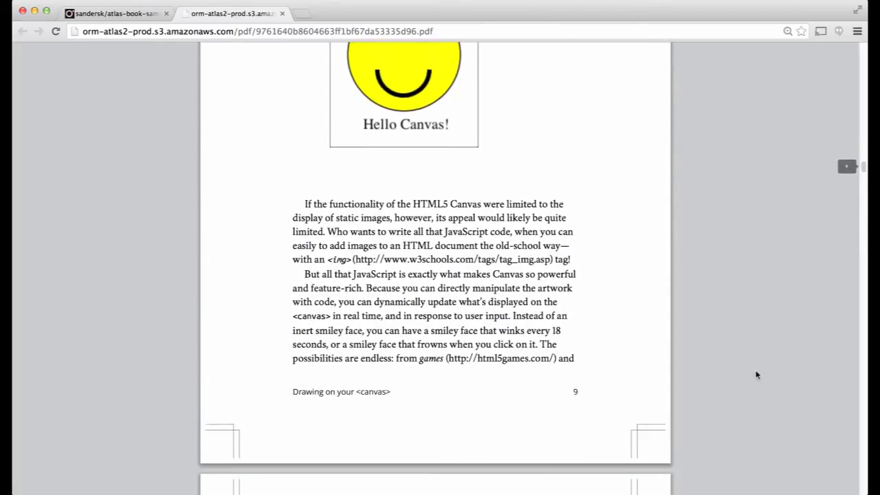
scroll(756, 375, "down", 10)
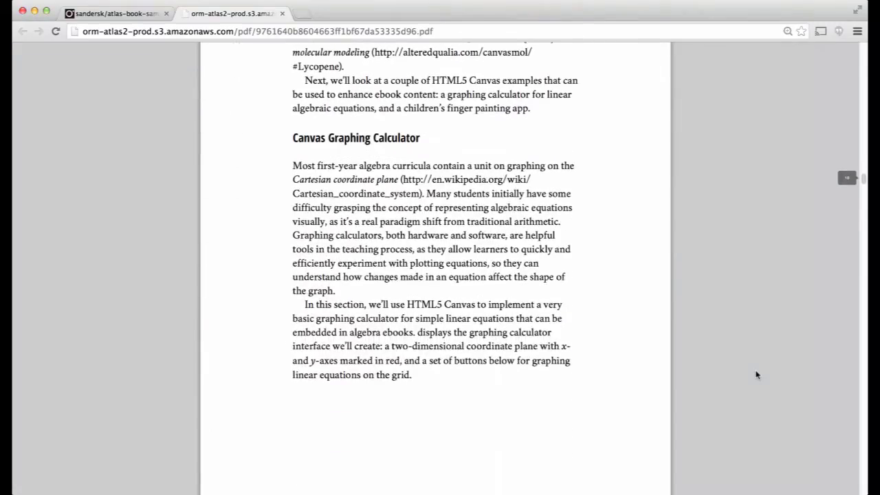
scroll(756, 375, "down", 10)
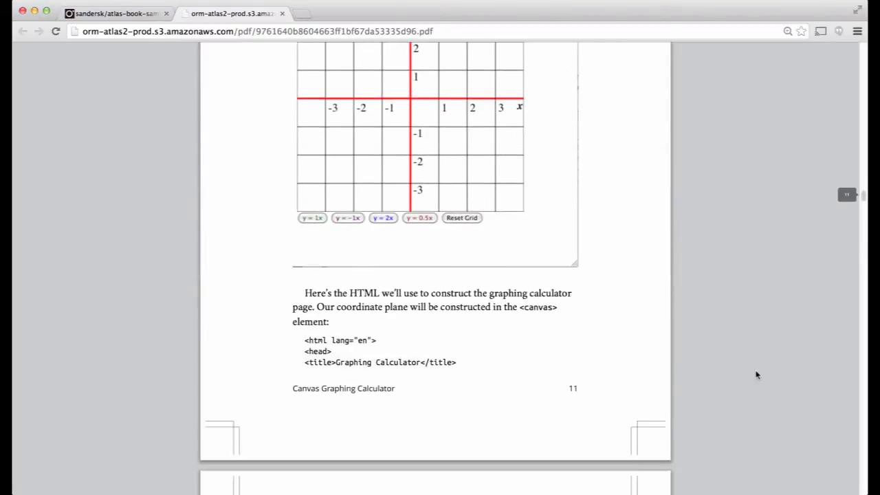
scroll(756, 375, "down", 10)
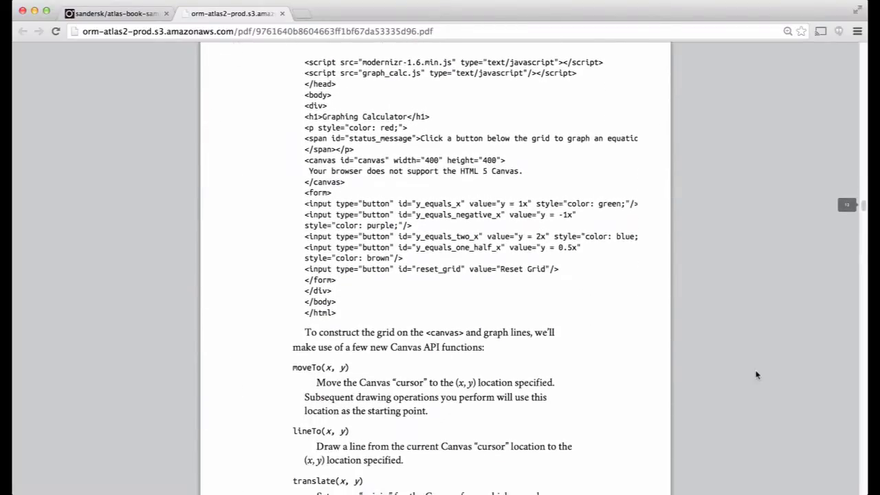
scroll(756, 374, "down", 5)
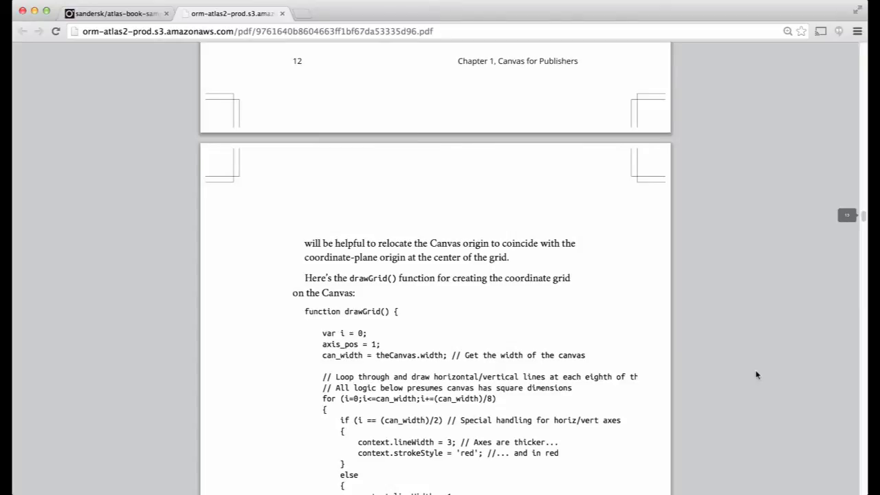
scroll(756, 375, "down", 11)
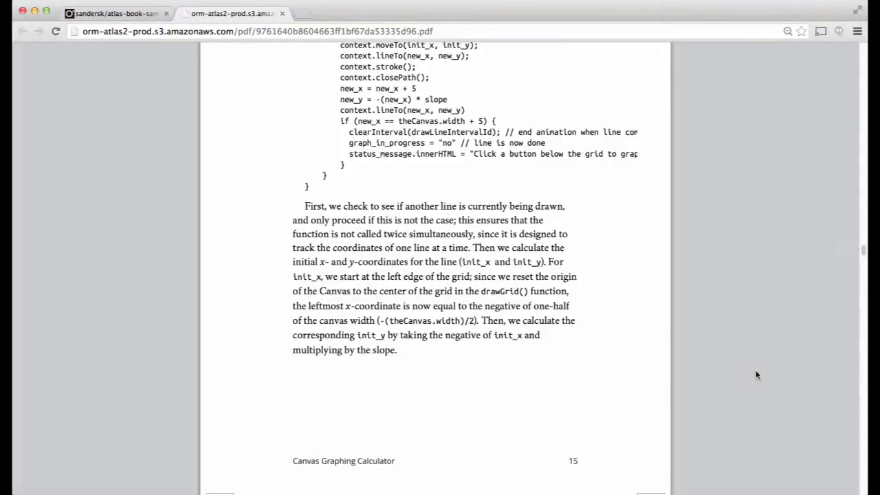
scroll(756, 375, "down", 14)
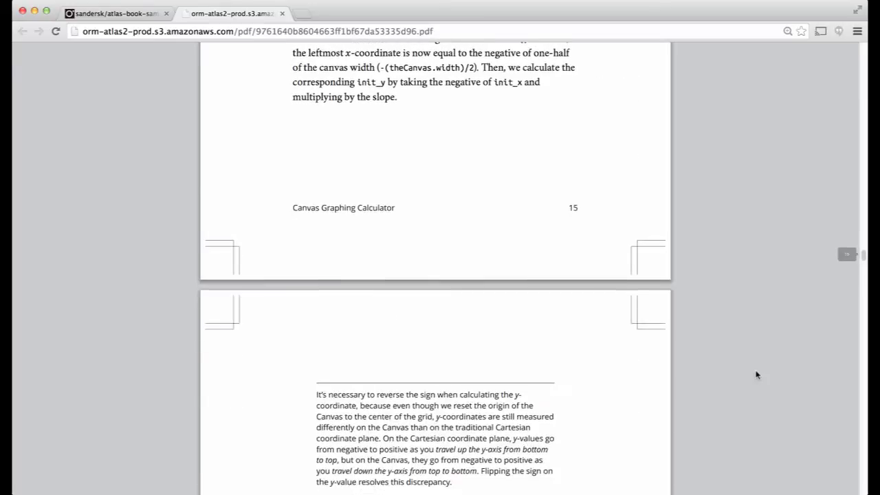
key("super+1")
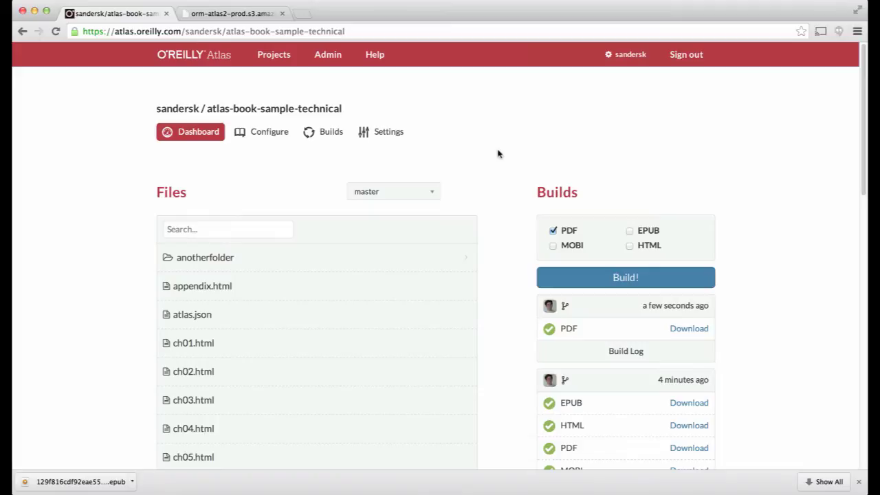
Set the project theme to Technical Book, save the configuration and go back to Dashboard
left_click(269, 135)
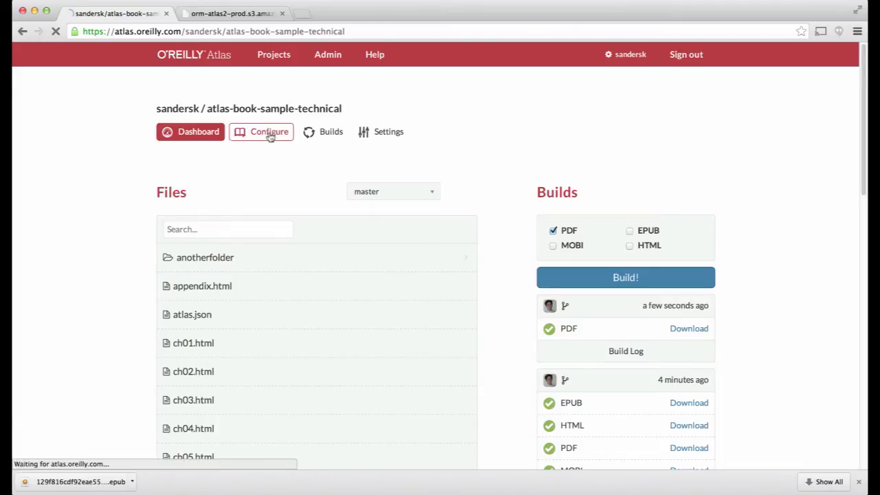
scroll(347, 208, "down", 6)
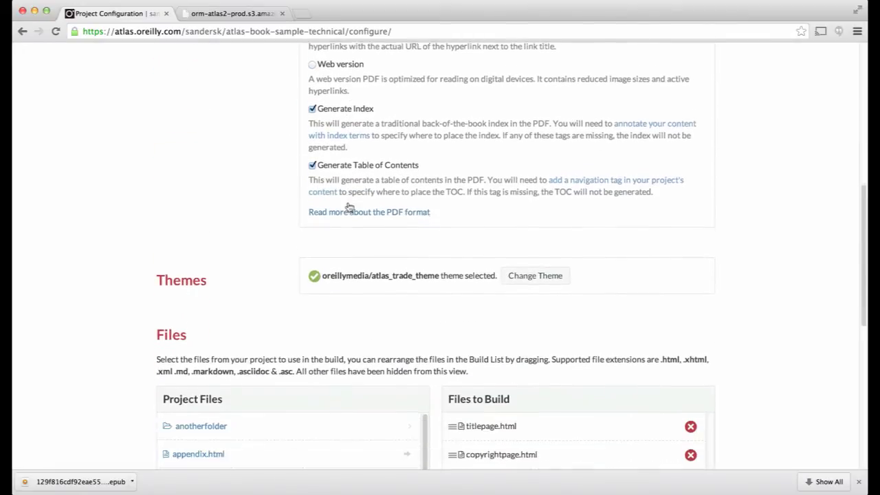
left_click(531, 241)
scroll(574, 340, "down", 2)
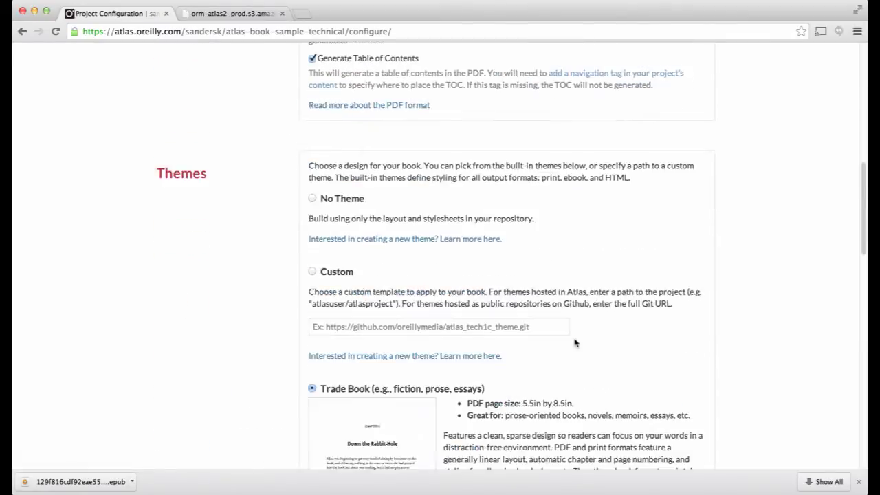
scroll(575, 342, "down", 5)
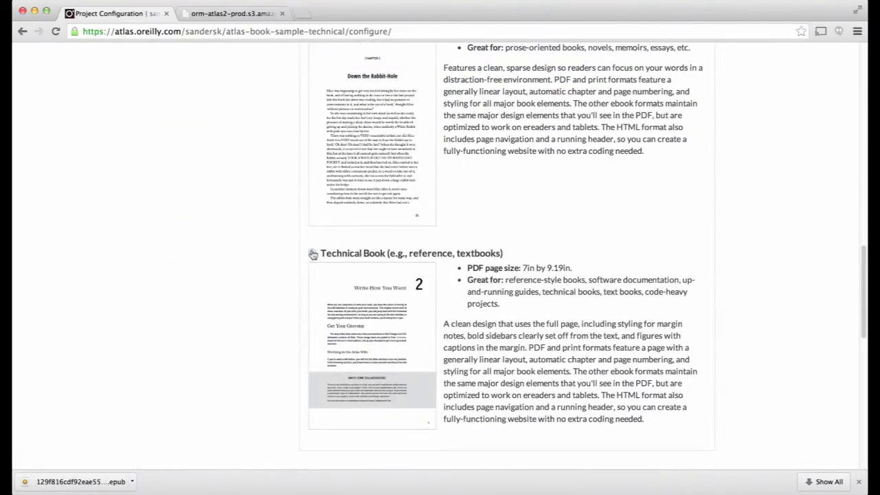
left_click(312, 254)
scroll(200, 282, "down", 10)
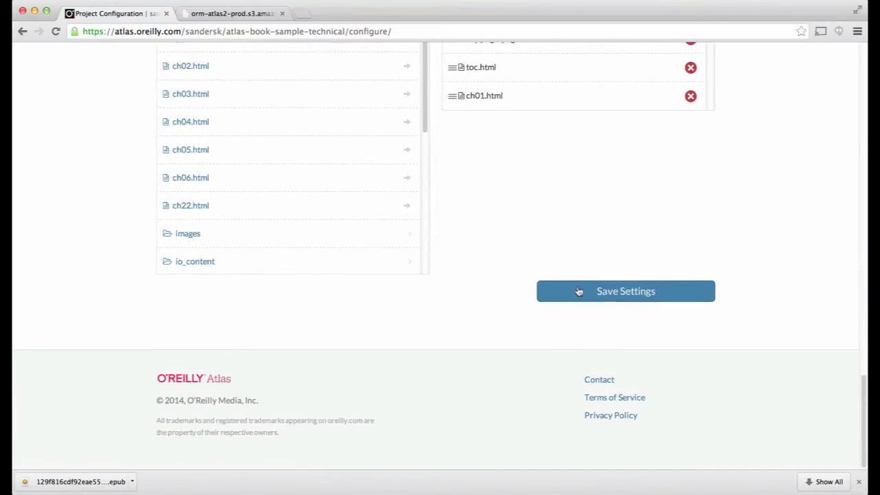
left_click(578, 291)
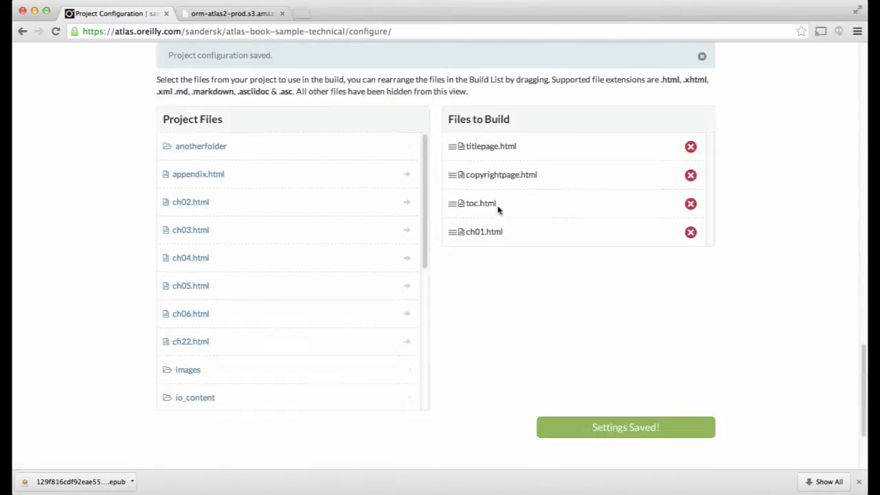
scroll(499, 210, "up", 15)
left_click(177, 132)
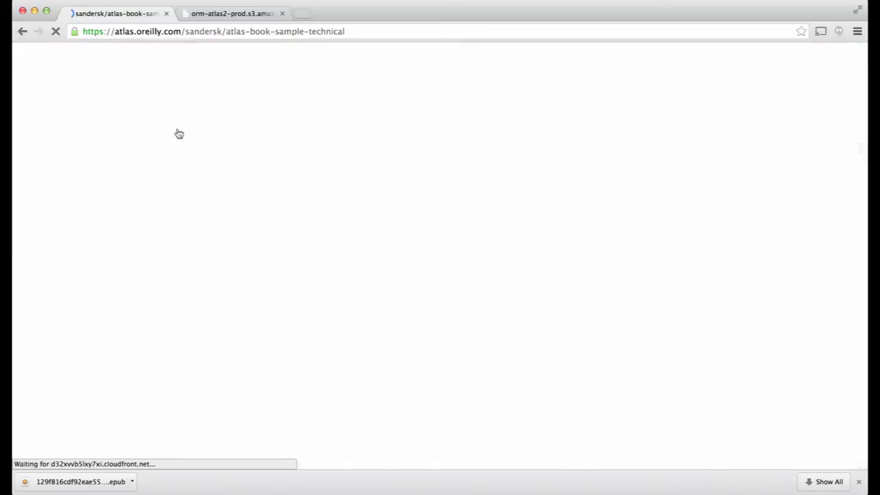
Start a new build with EPUB, MOBI and HTML selected
left_click(629, 231)
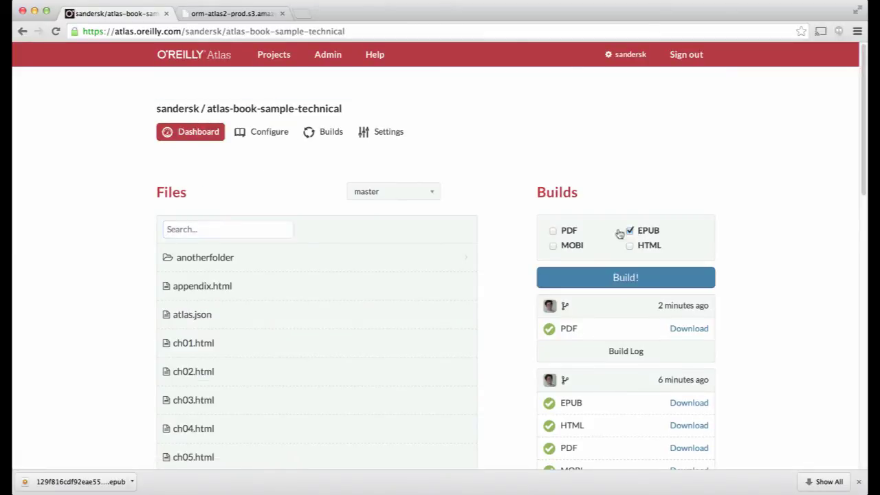
left_click(553, 245)
left_click(628, 246)
left_click(631, 276)
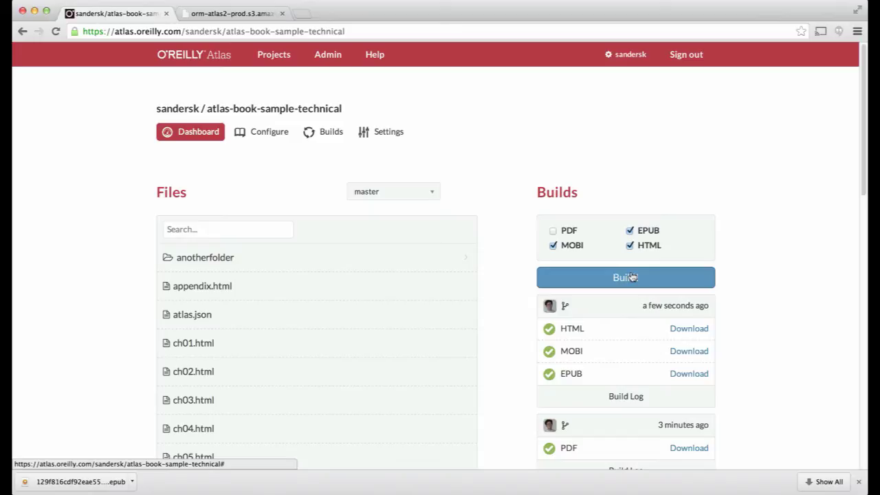
left_click(645, 396)
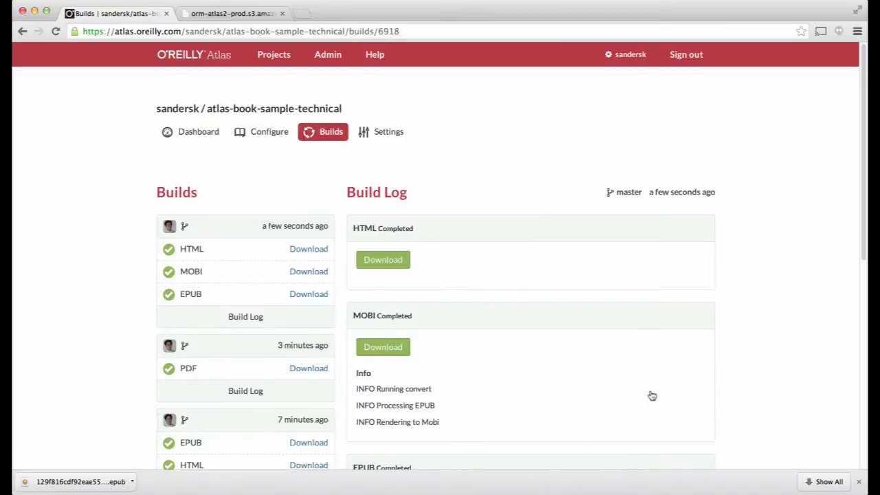
scroll(652, 396, "down", 5)
scroll(651, 396, "up", 2)
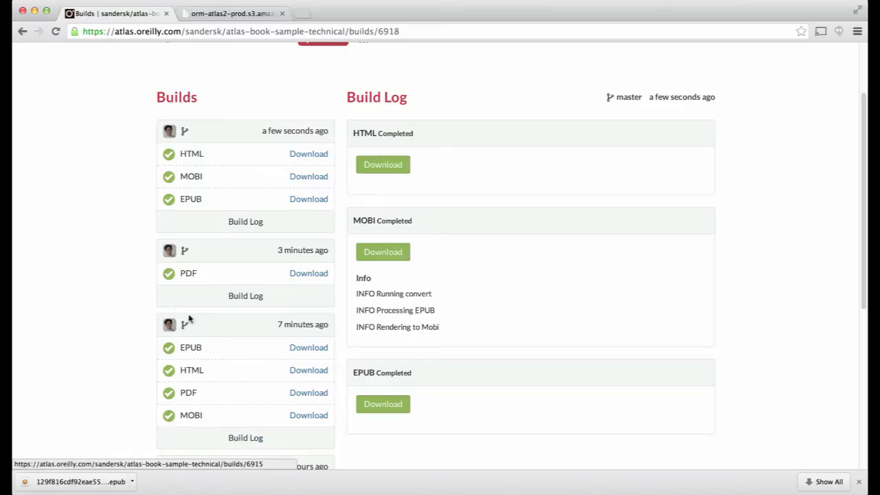
left_click(243, 438)
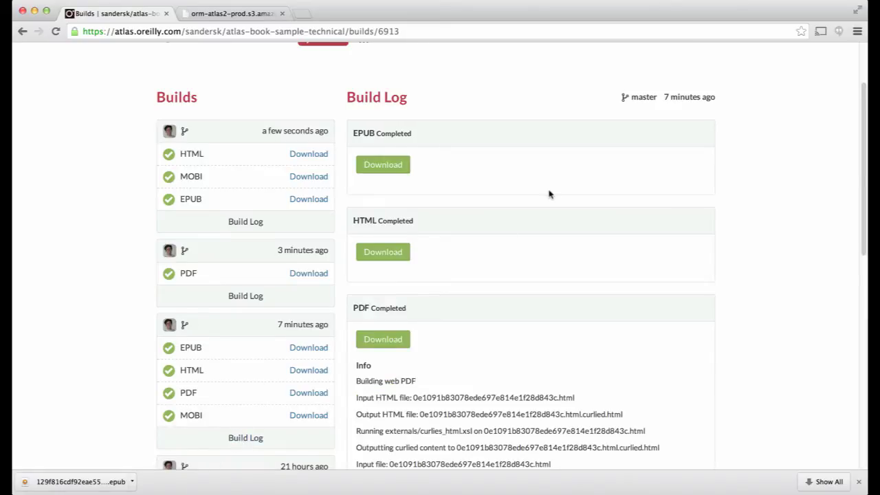
scroll(549, 195, "down", 5)
scroll(549, 194, "down", 2)
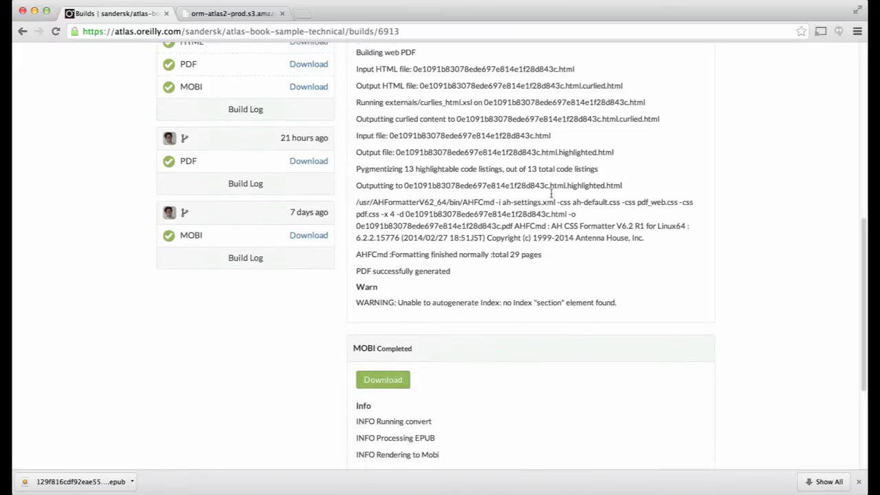
scroll(550, 194, "up", 2)
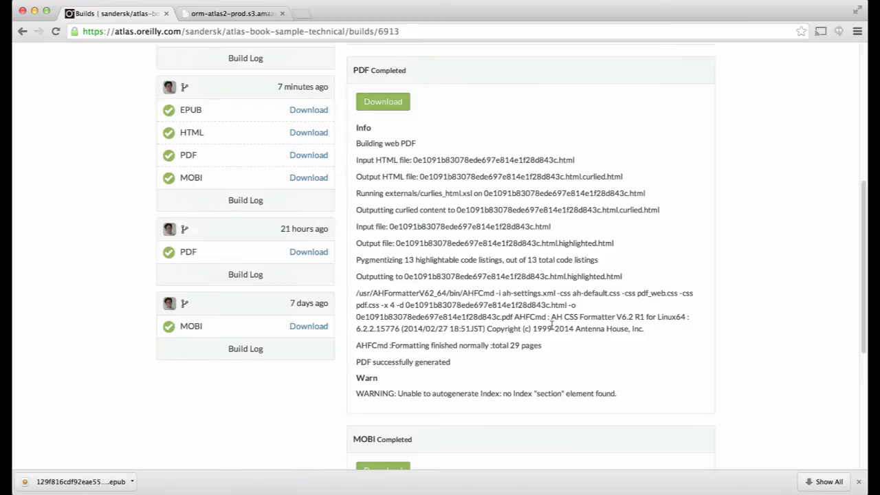
left_click_drag(541, 346, 356, 346)
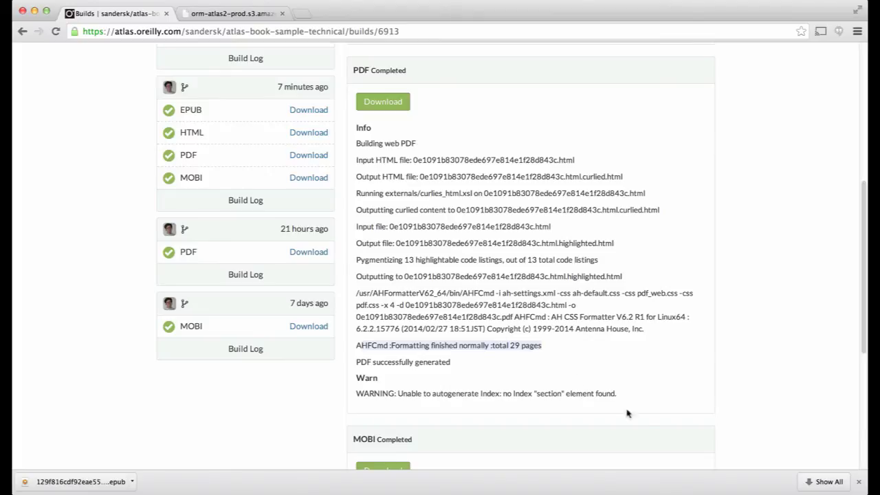
left_click_drag(631, 394, 356, 396)
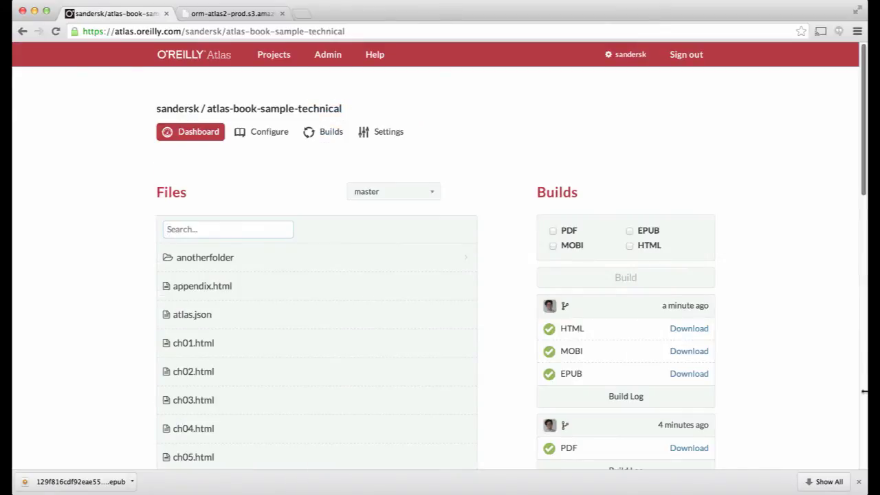
Download the latest build's EPUB and open it in iBooks
left_click(804, 253)
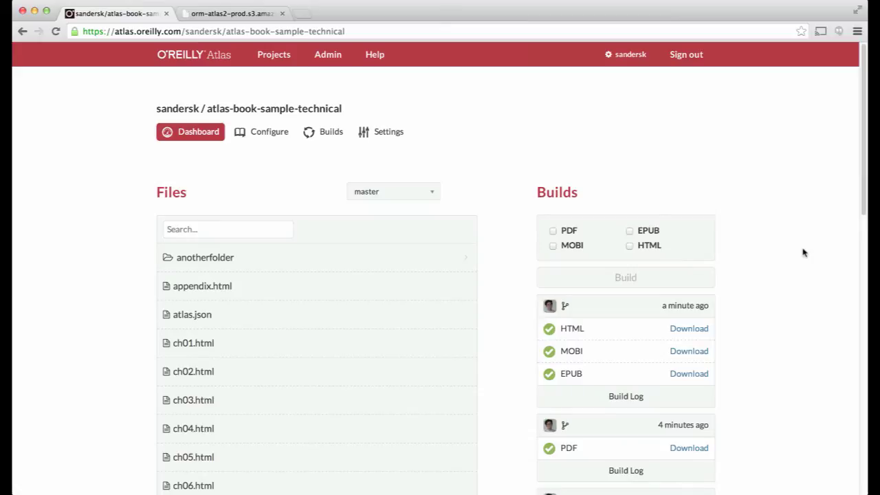
left_click(689, 374)
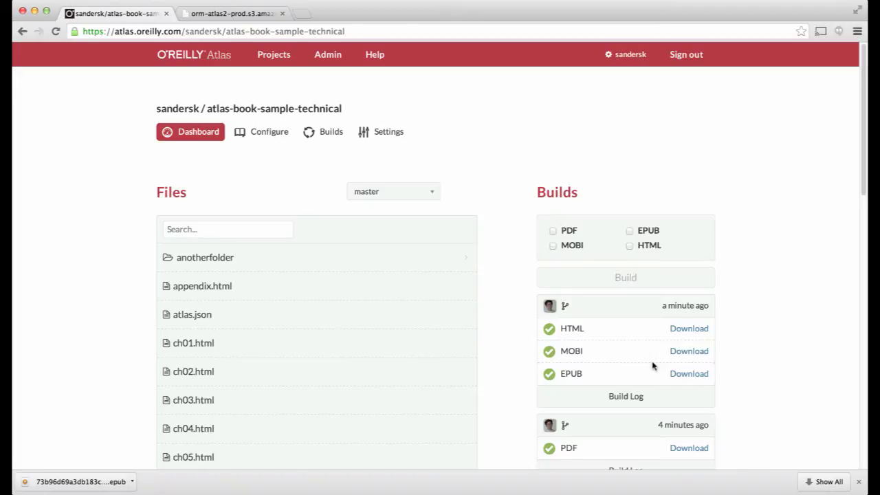
left_click(252, 493)
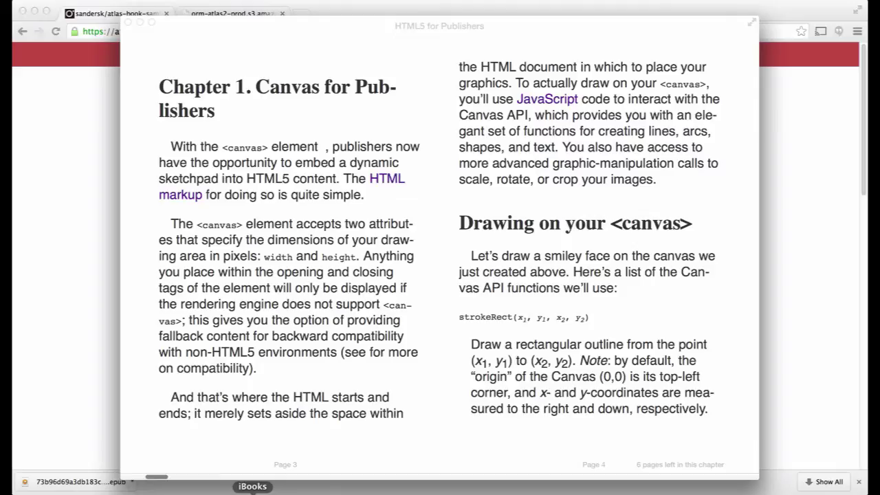
Page through the EPUB from Chapter 1 to the bibliography spread, then return to Atlas
key("Right")
key("Right")
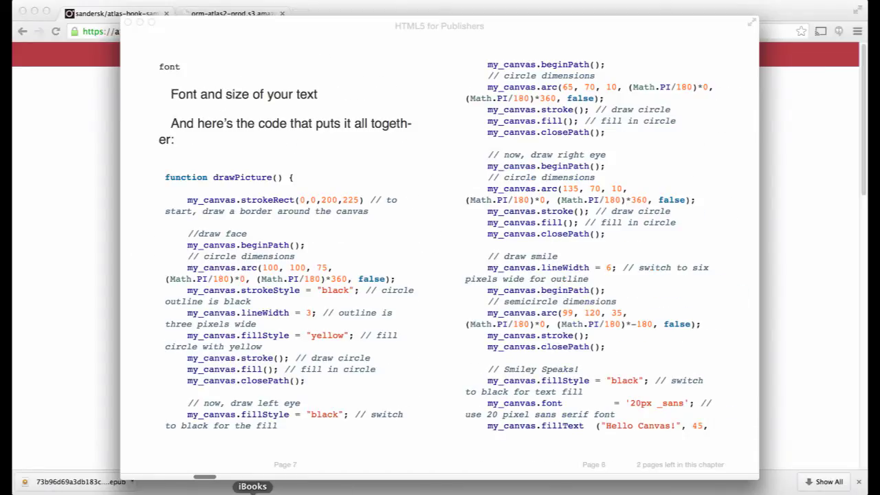
key("Right")
key("Left")
key("Right")
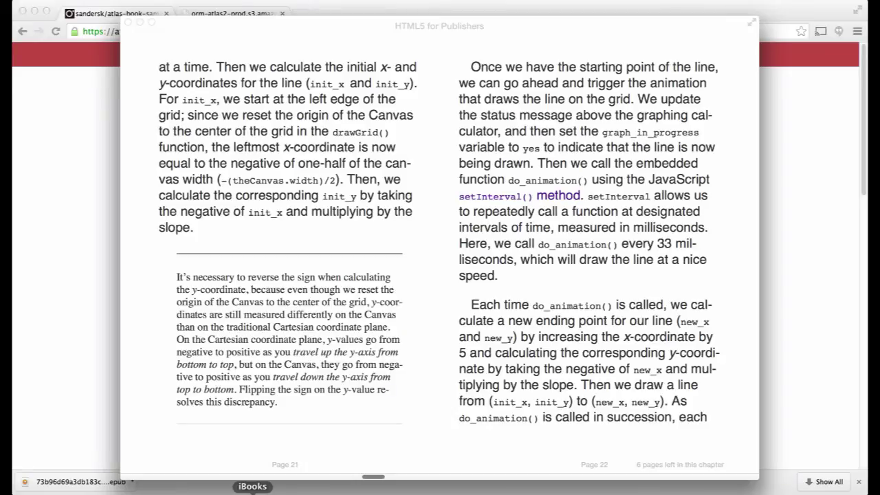
key("Right")
key("Right")
key("Right")
key("Right")
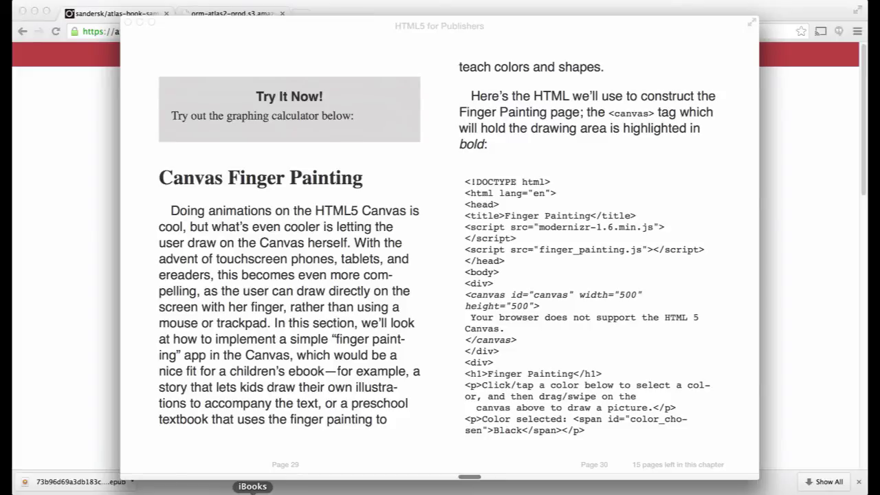
key("Right")
key("Right")
key("Right")
key("Right")
key("Right")
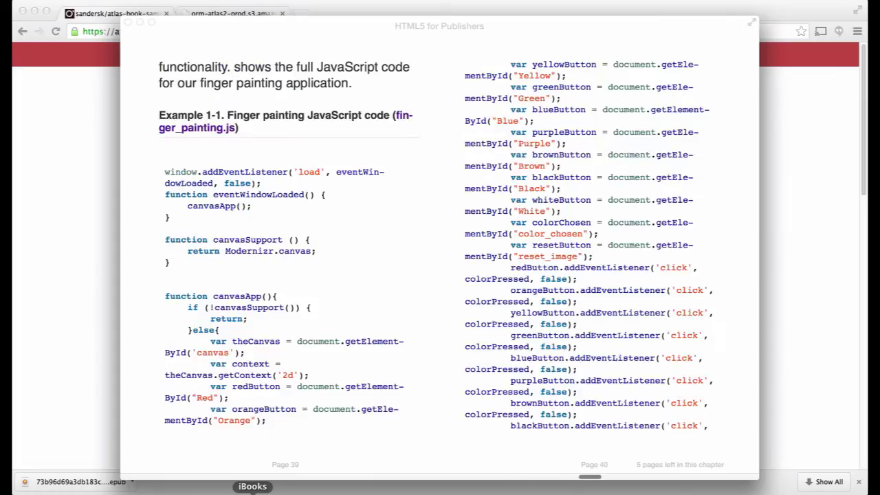
key("Right")
key("Right")
key("Right")
key("Right")
key("Right")
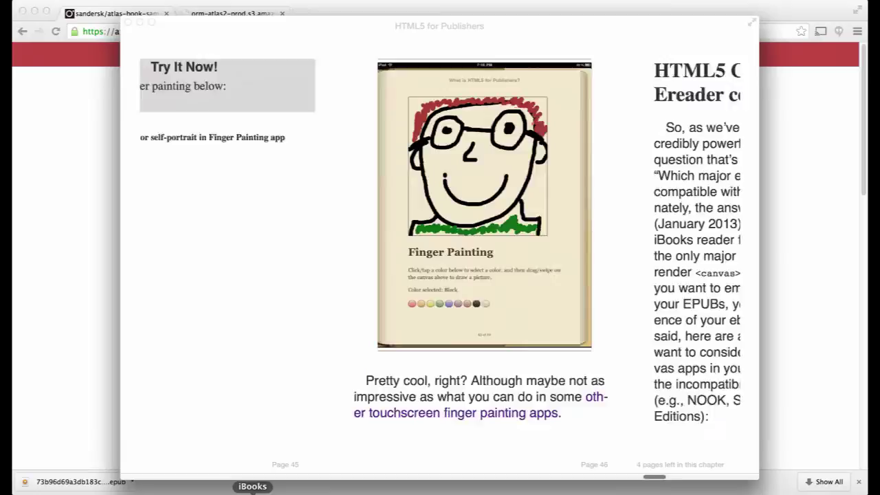
key("Right")
key("Right")
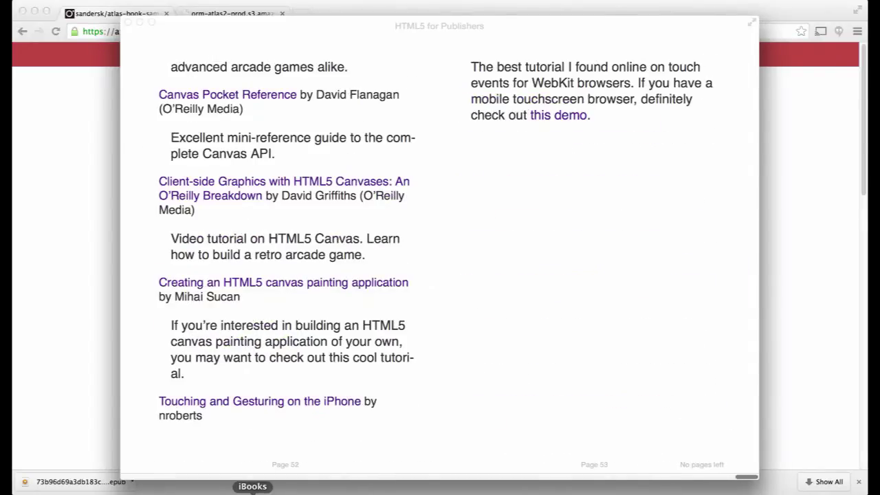
left_click(780, 389)
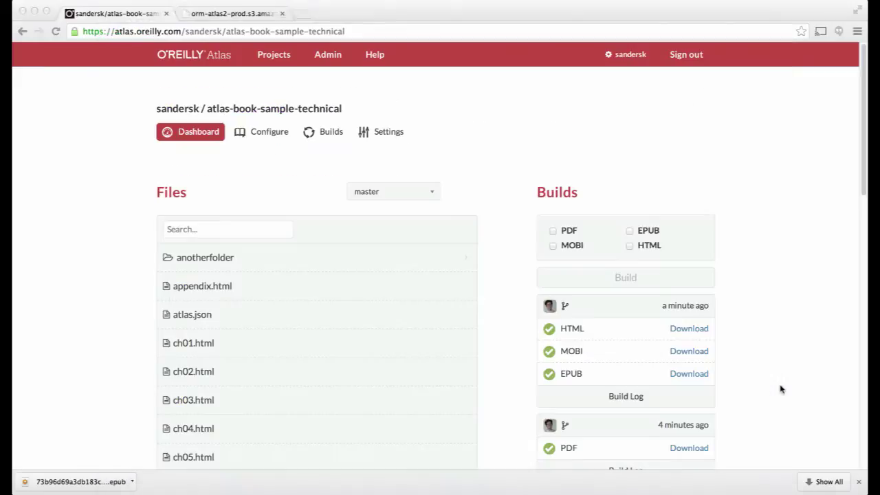
Download the MOBI build so it opens in Kindle Previewer
left_click(698, 352)
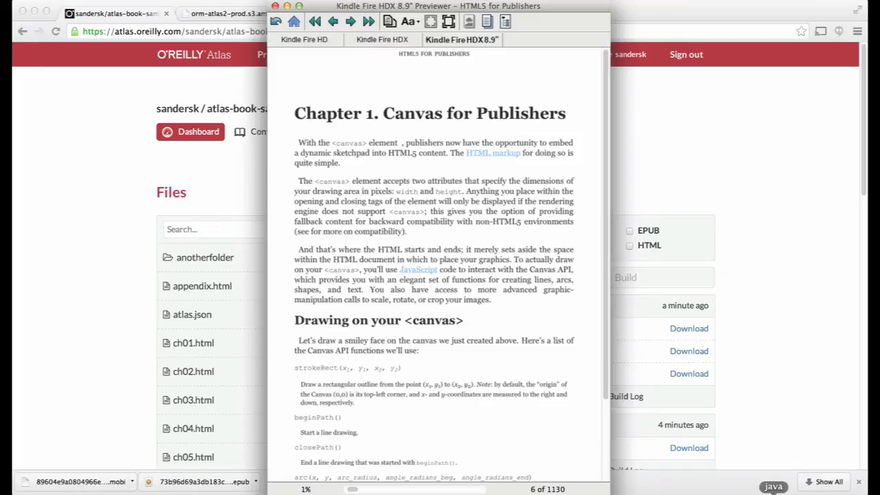
Page and scroll the Kindle Fire HDX 8.9" preview to location 1127 of 1130
key("Right")
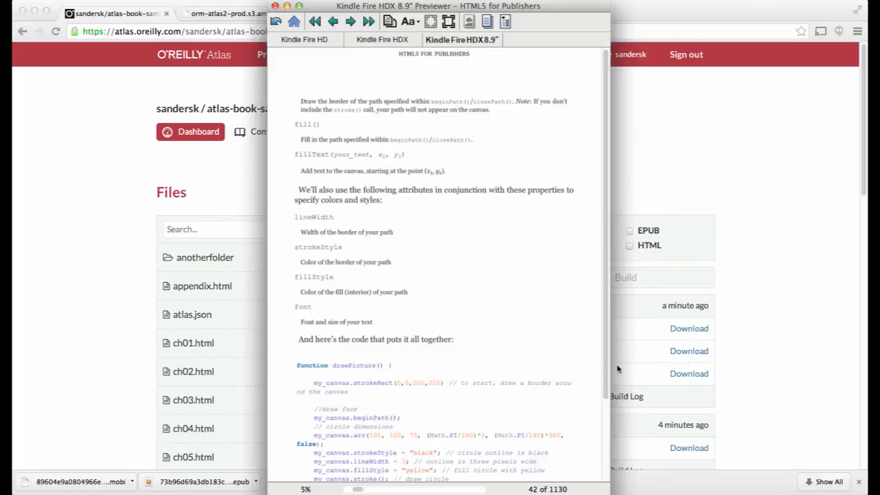
scroll(603, 452, "down", 3)
scroll(604, 452, "down", 1)
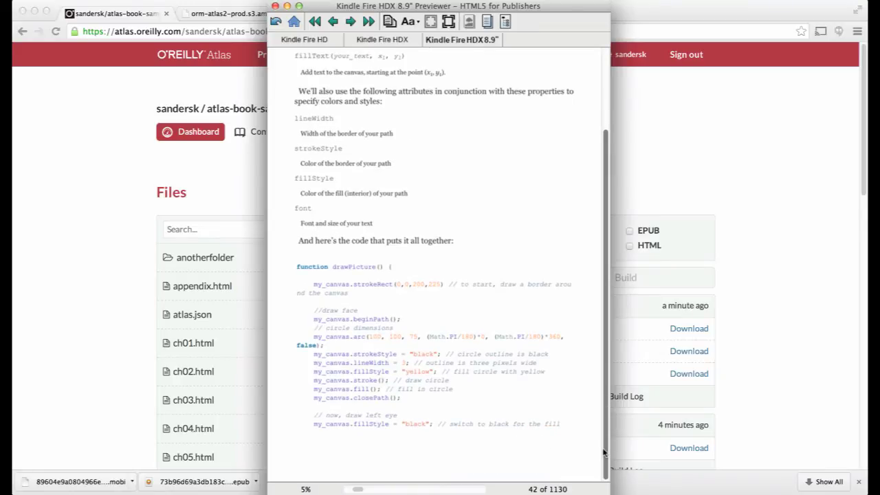
scroll(603, 453, "down", 15)
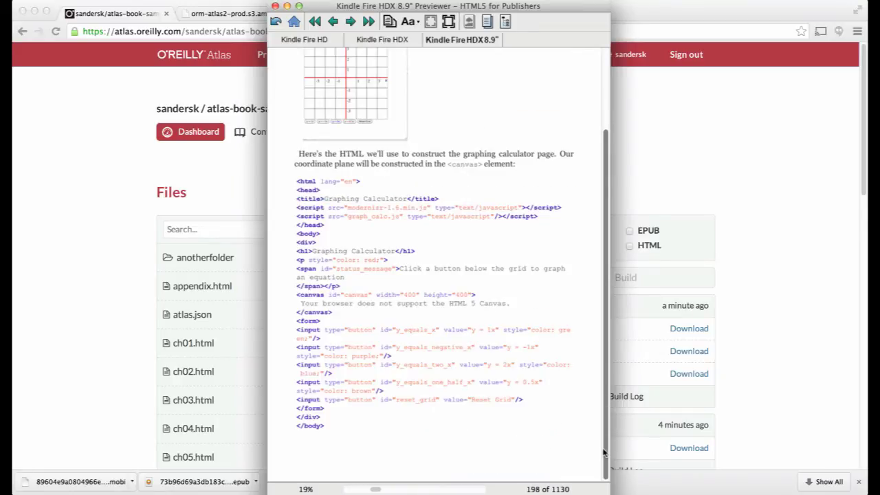
scroll(604, 452, "down", 15)
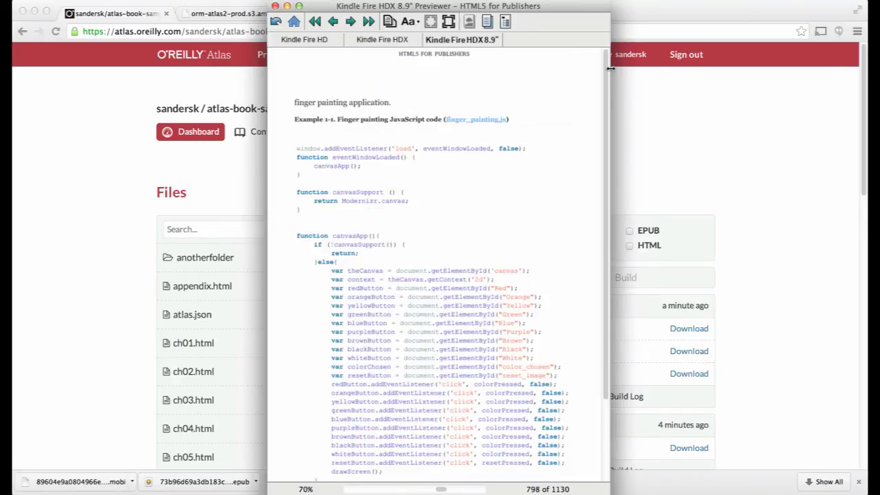
scroll(610, 68, "down", 15)
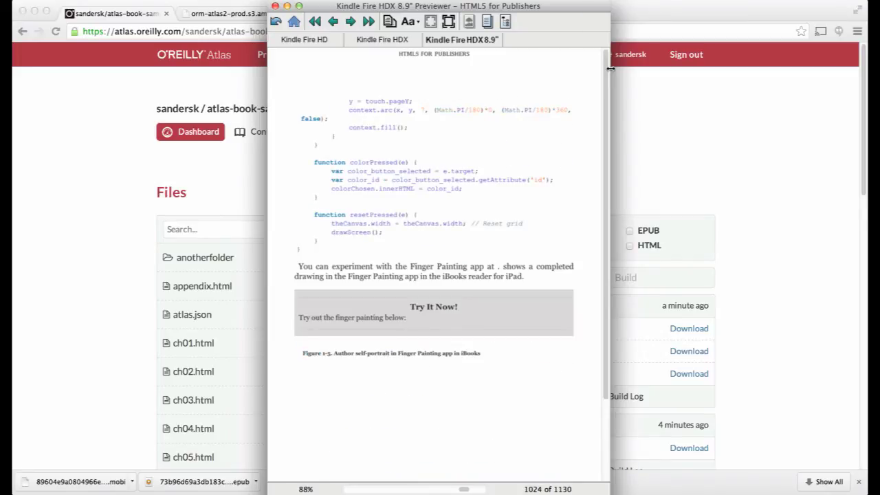
scroll(609, 68, "down", 5)
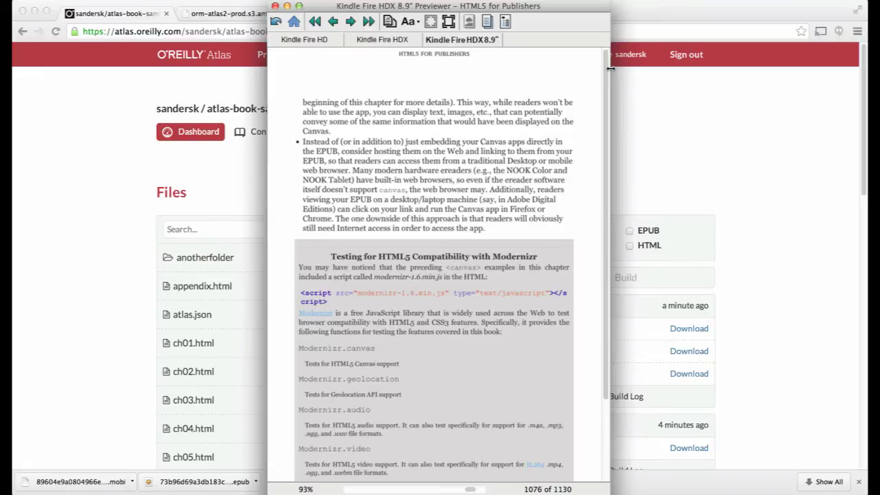
scroll(610, 68, "down", 5)
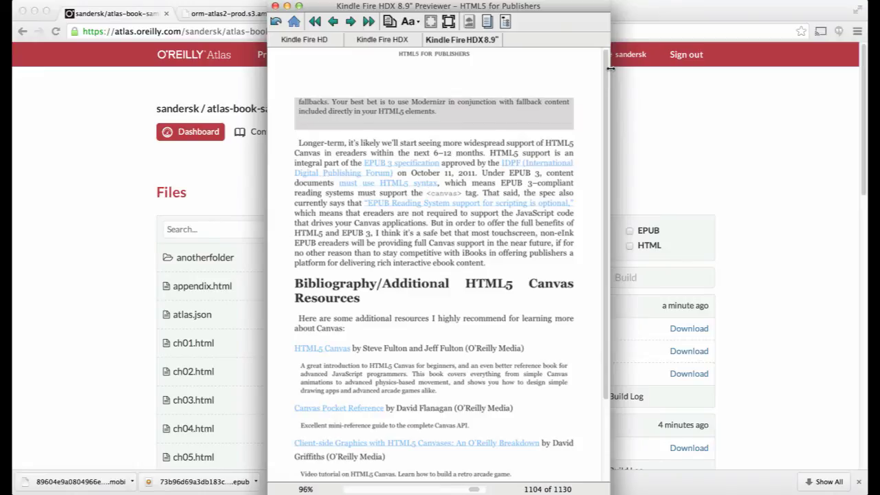
scroll(609, 68, "down", 5)
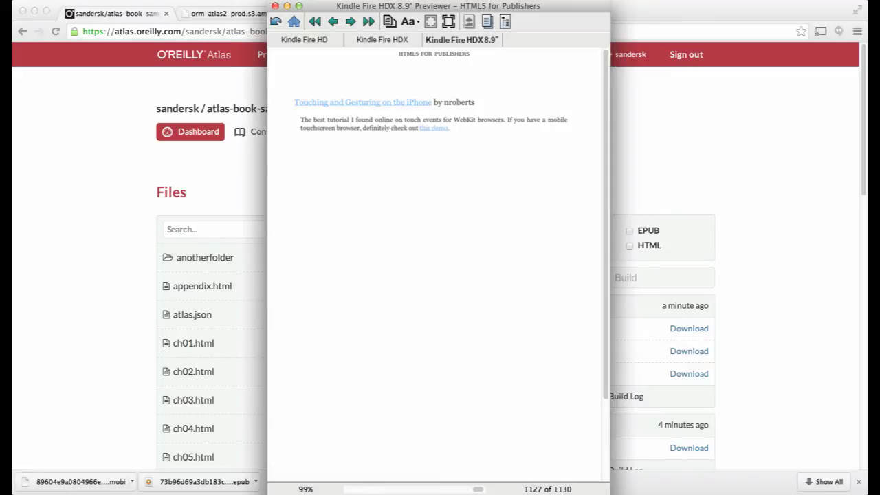
Preview the book as a Kindle DX, paging back to Chapter 1's start and forward again
left_click(219, 7)
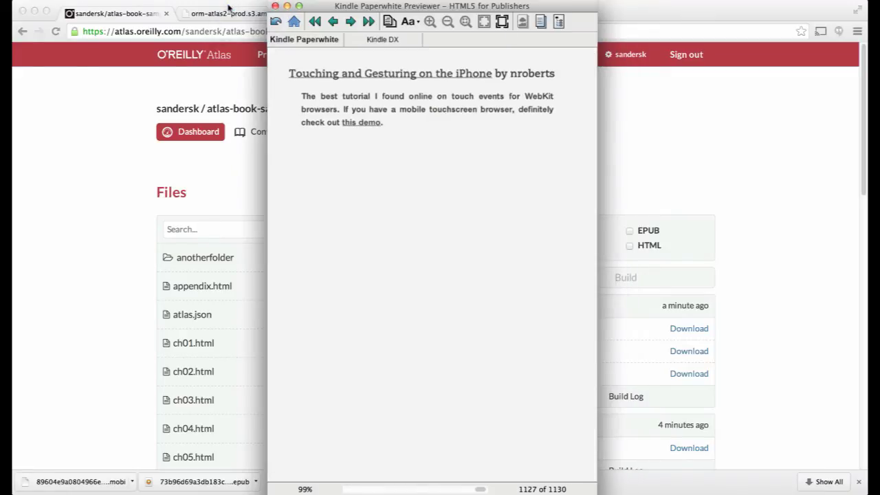
left_click(381, 39)
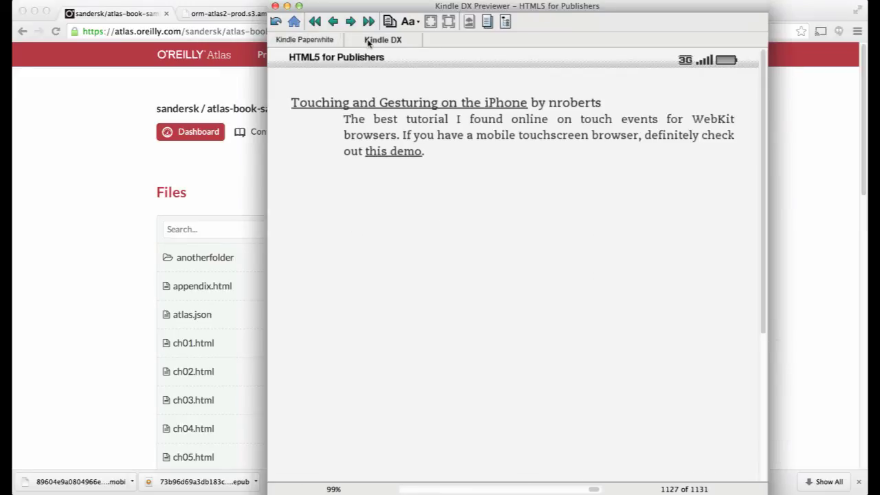
key("Left")
key("Left")
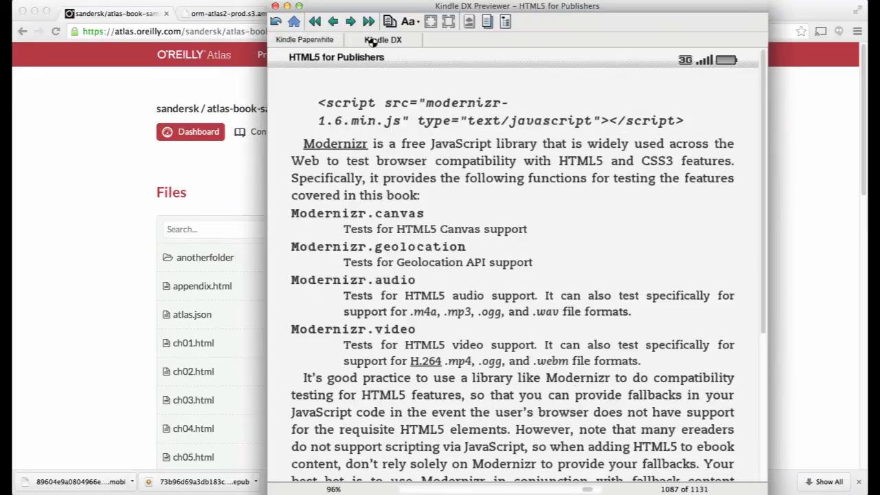
key("Left")
key("Left")
key("Left")
key("Left")
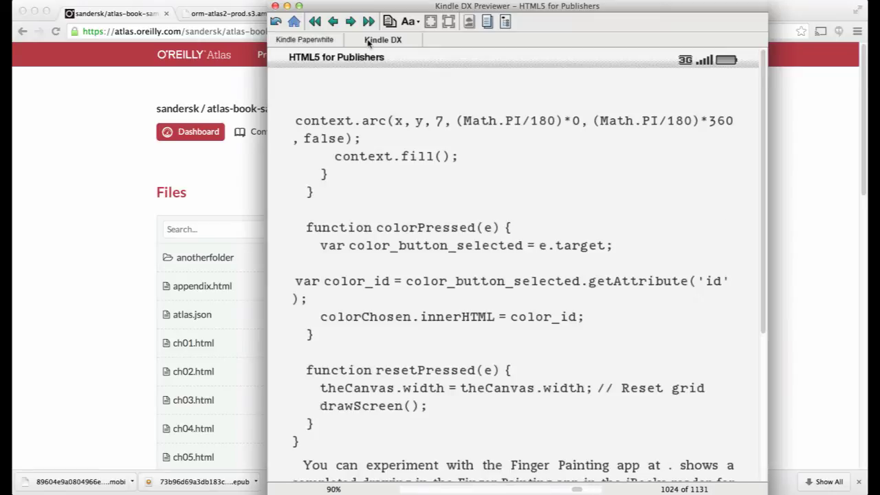
key("Left")
key("Left")
key("Left")
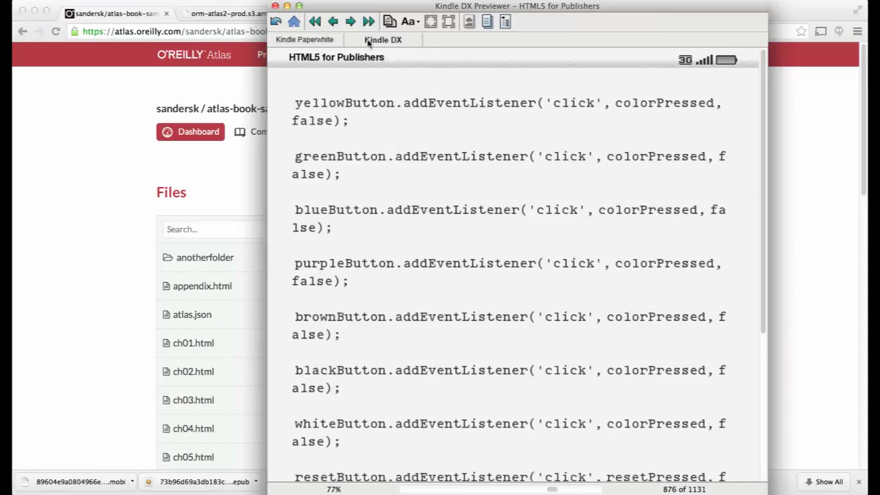
key("Left")
key("Left")
key("Left")
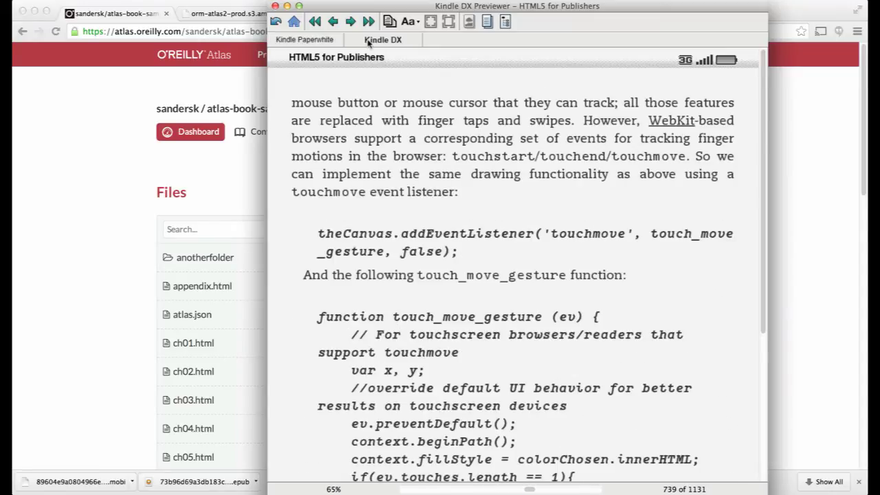
key("Left")
key("Left")
key("Left")
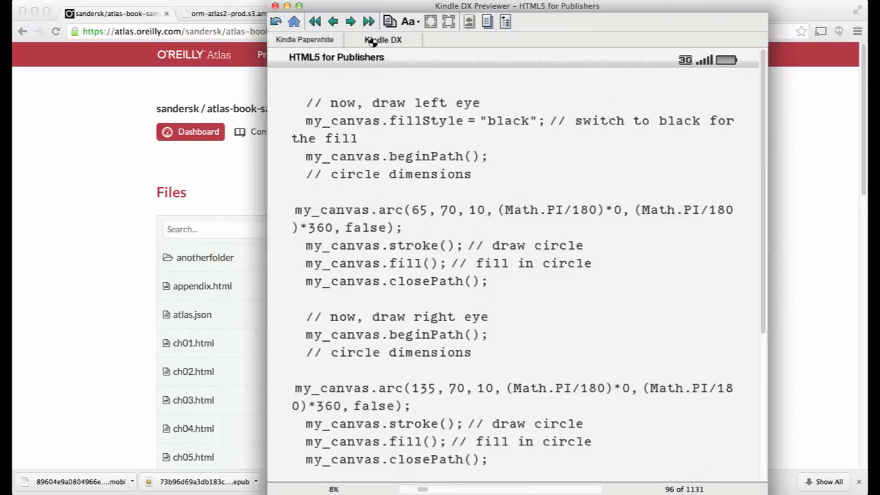
key("Left")
key("Left")
key("Left")
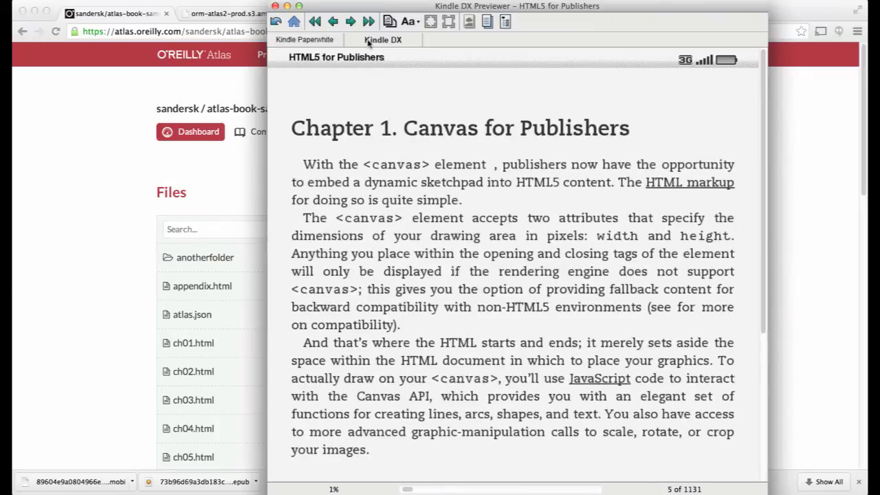
key("Right")
key("Right")
key("Right")
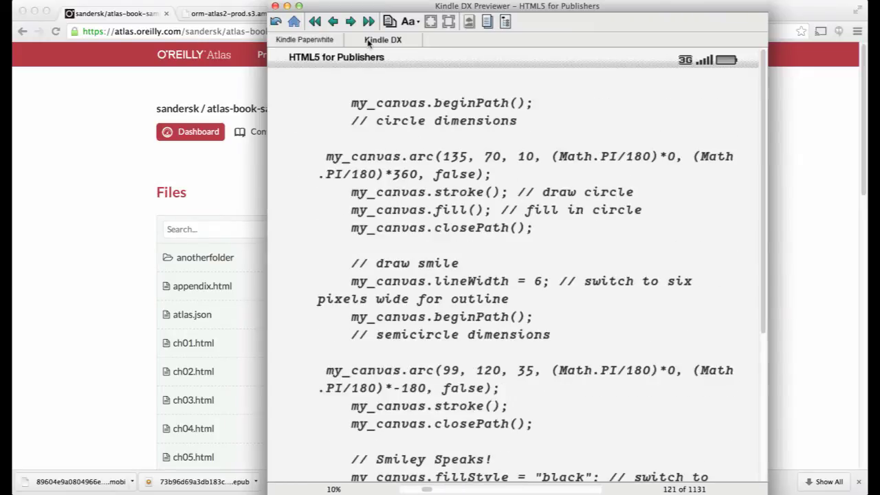
key("Right")
key("Right")
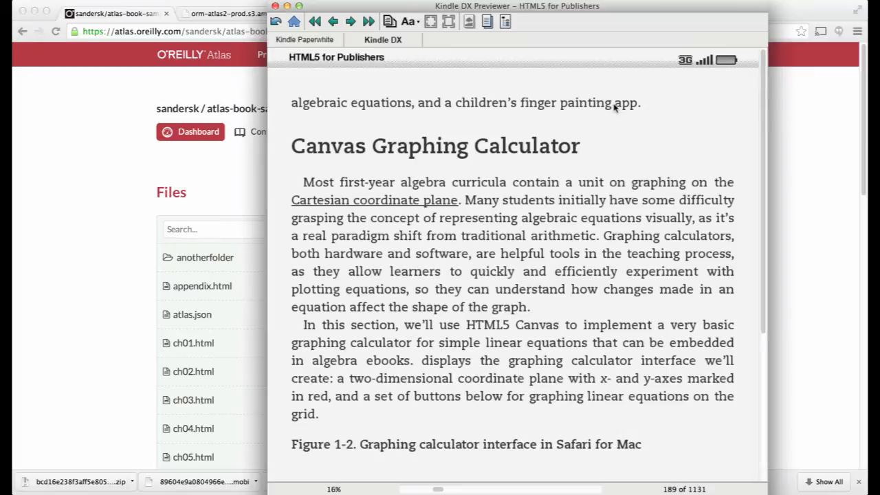
left_click(837, 192)
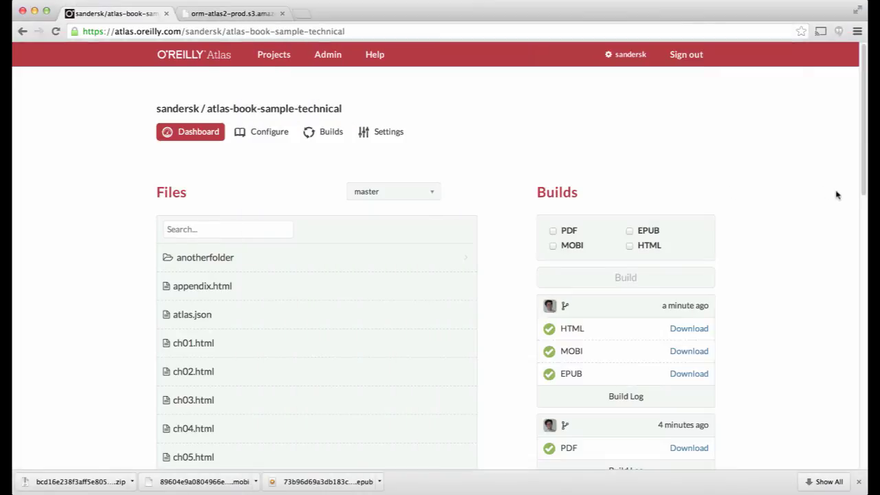
Download the HTML build zip, open its folder, and open ch01.html in Safari
left_click(691, 330)
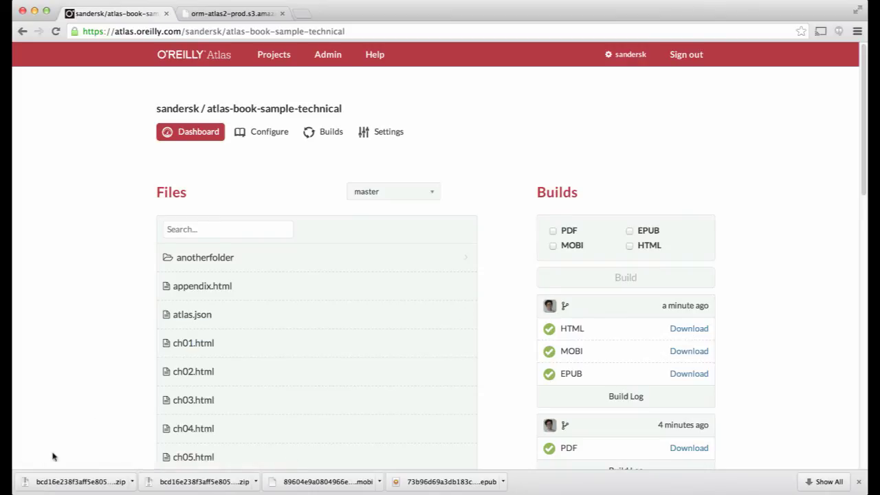
left_click(34, 492)
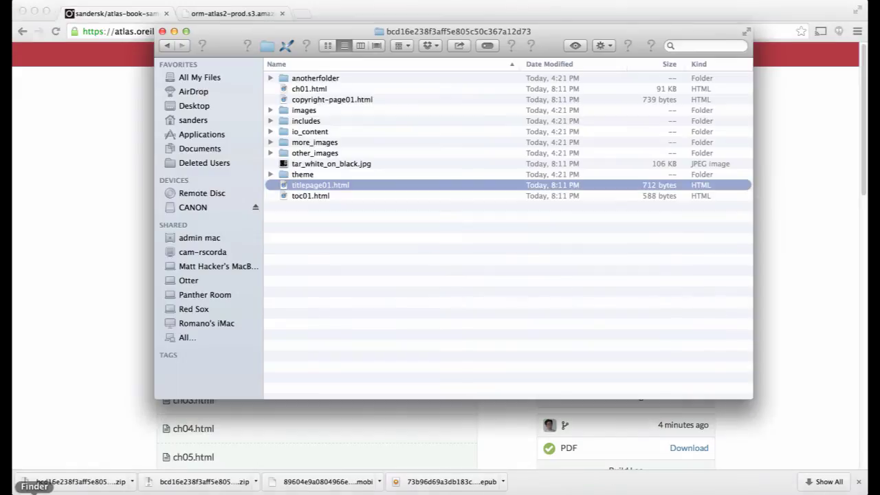
double_click(310, 90)
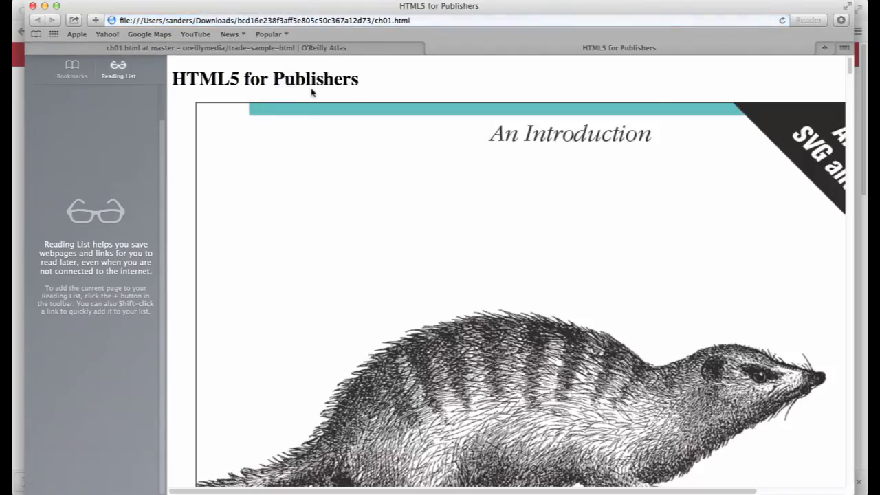
Read through ch01.html's Canvas graphing calculator and finger painting examples, then return to the Atlas dashboard
scroll(408, 108, "down", 5)
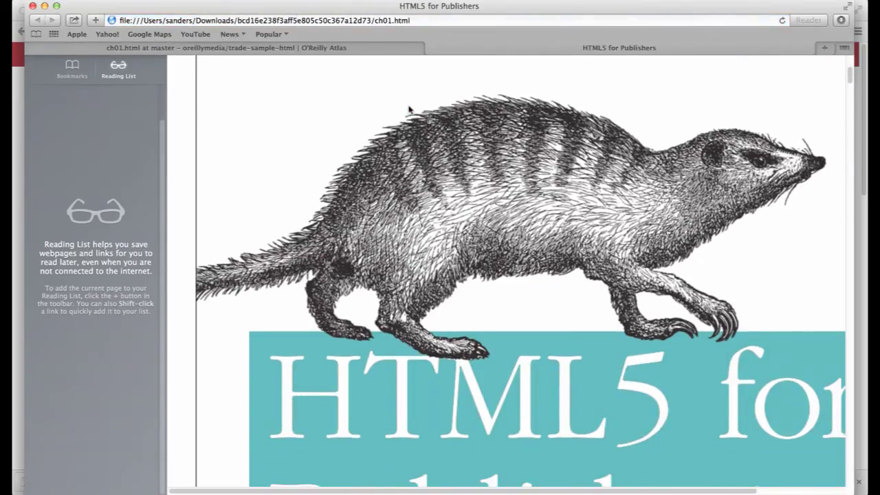
scroll(408, 108, "down", 15)
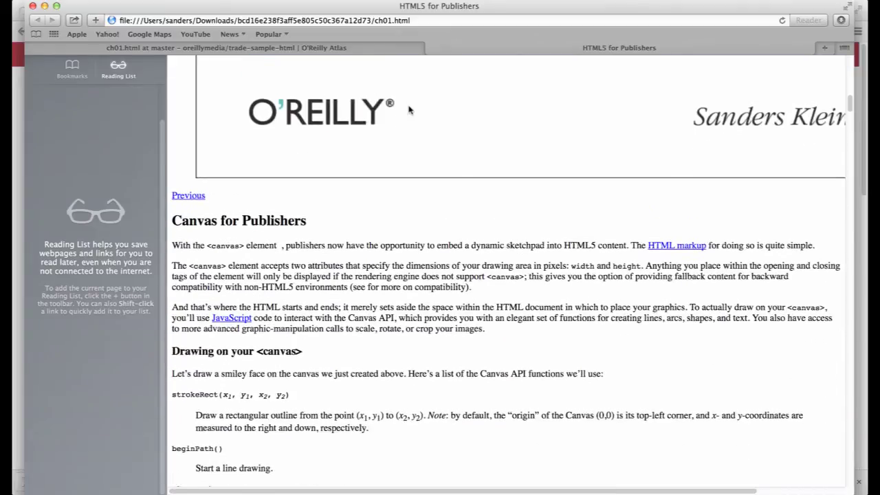
scroll(408, 108, "down", 4)
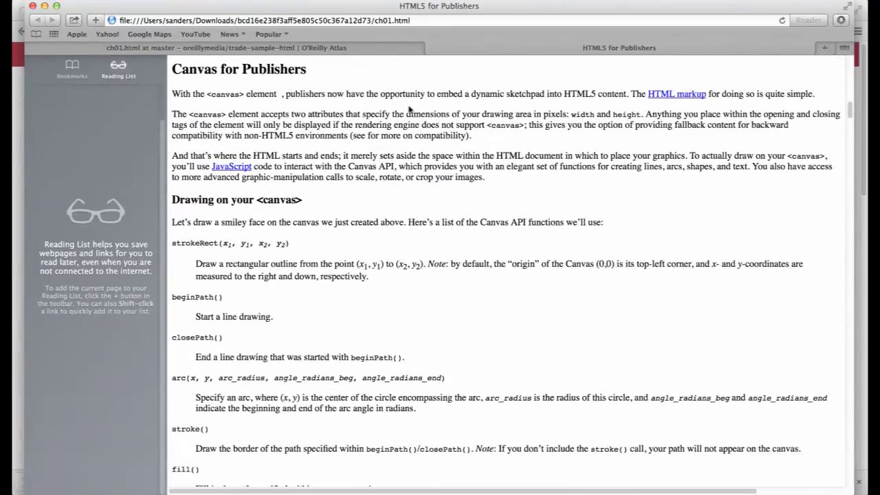
scroll(409, 108, "down", 12)
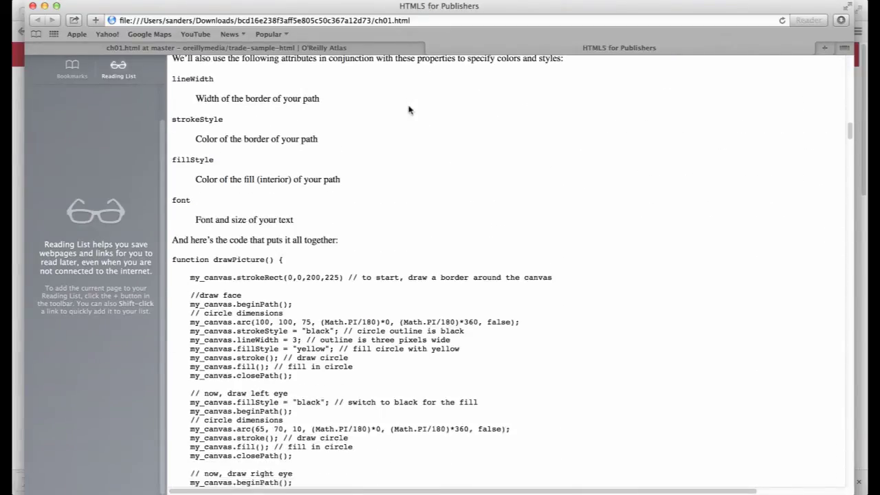
scroll(408, 110, "down", 20)
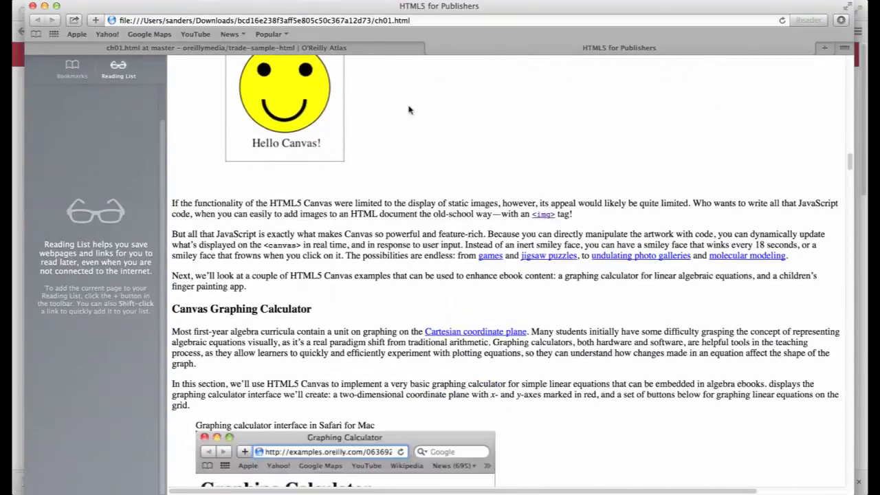
scroll(408, 110, "down", 13)
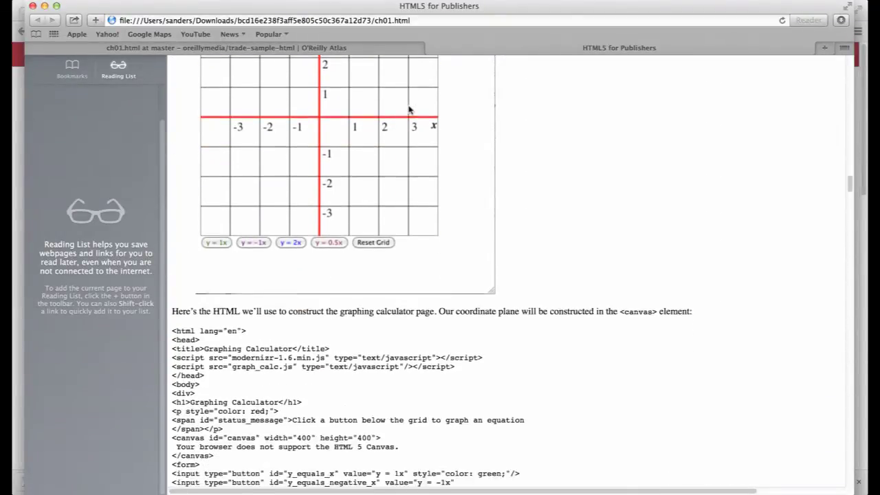
scroll(409, 110, "down", 20)
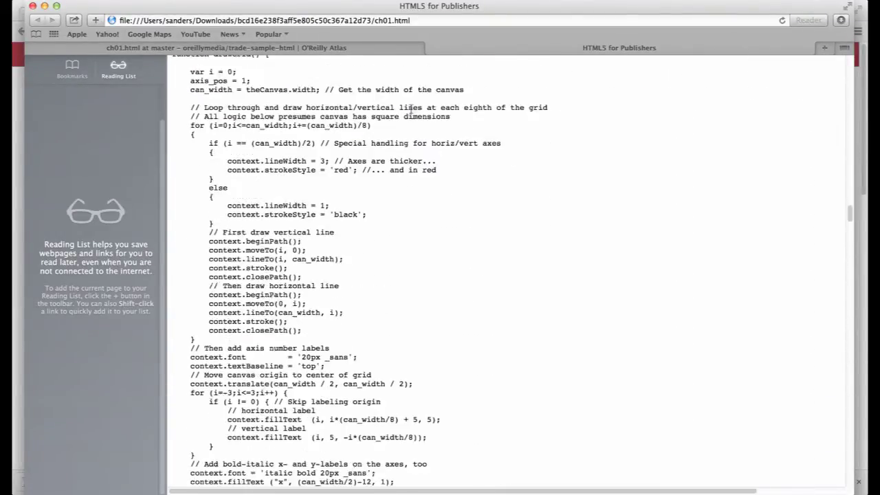
scroll(411, 110, "down", 17)
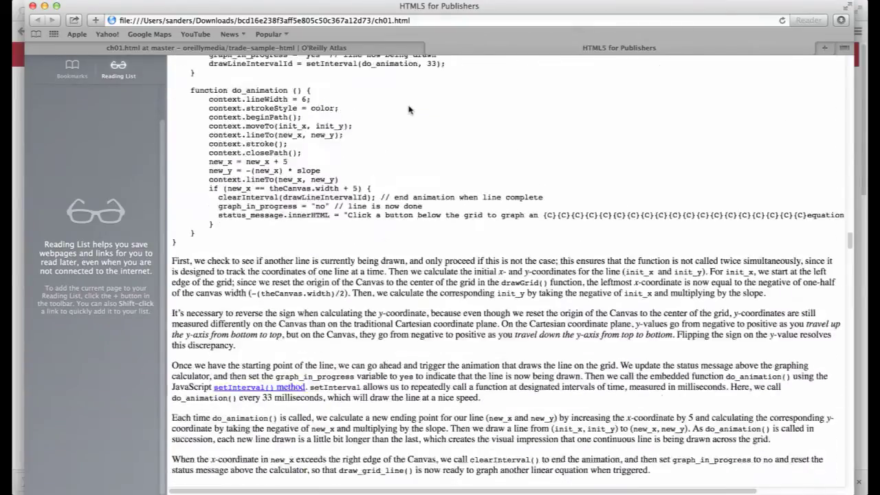
scroll(409, 110, "down", 15)
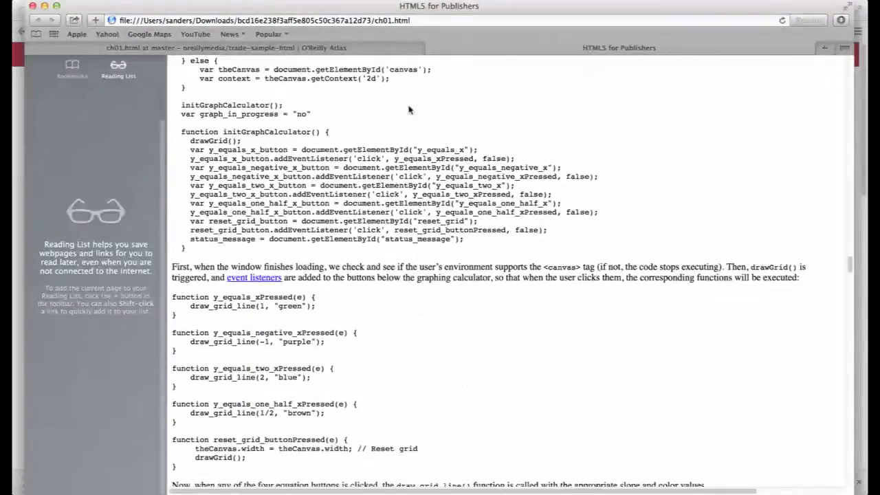
scroll(409, 110, "down", 17)
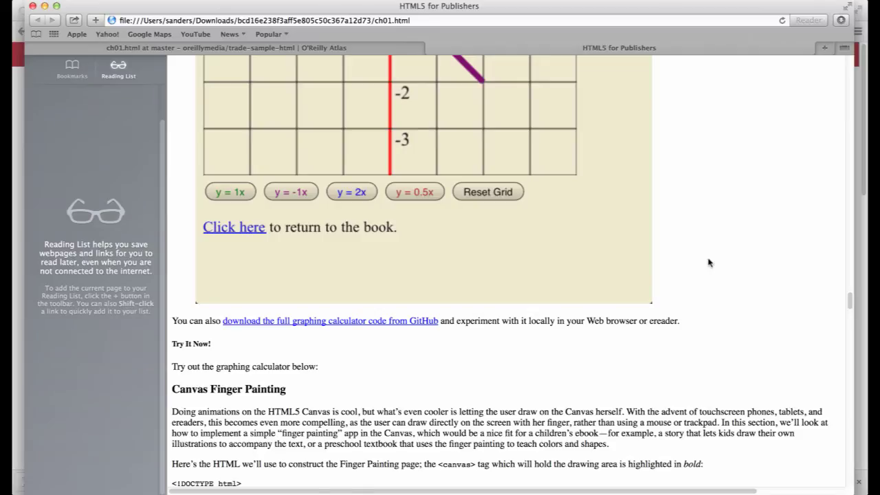
scroll(709, 262, "down", 10)
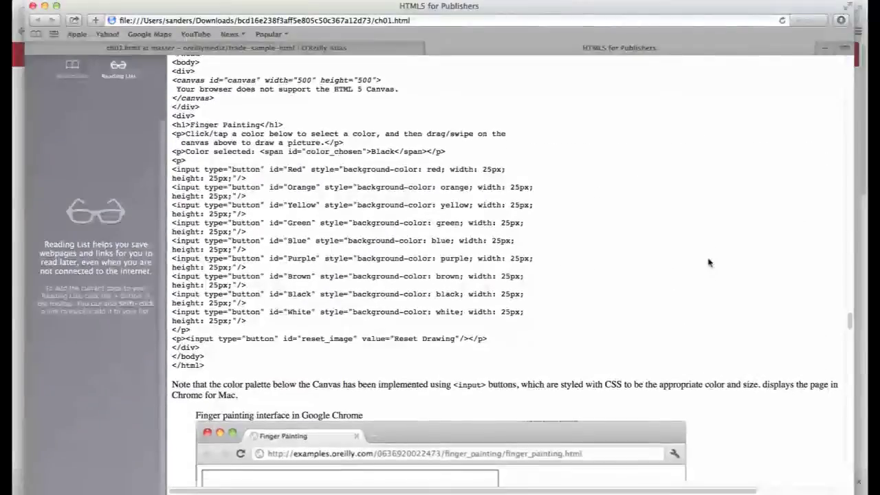
scroll(573, 133, "down", 4)
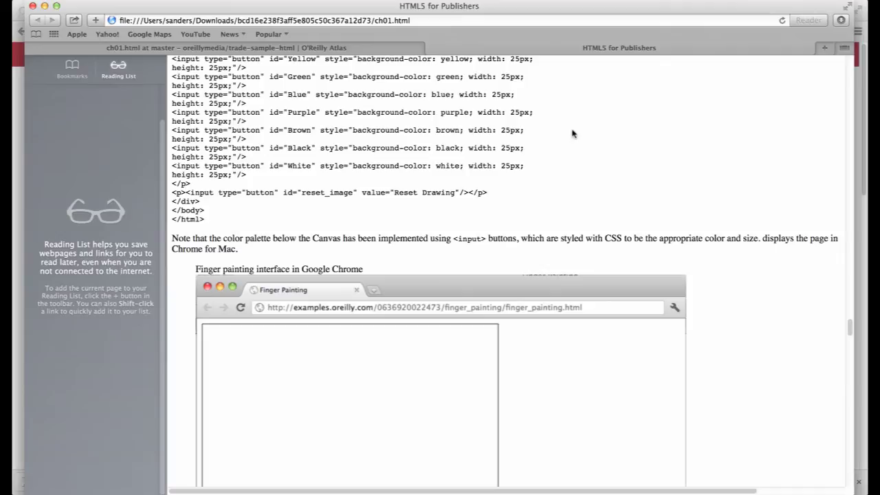
key("super+Tab")
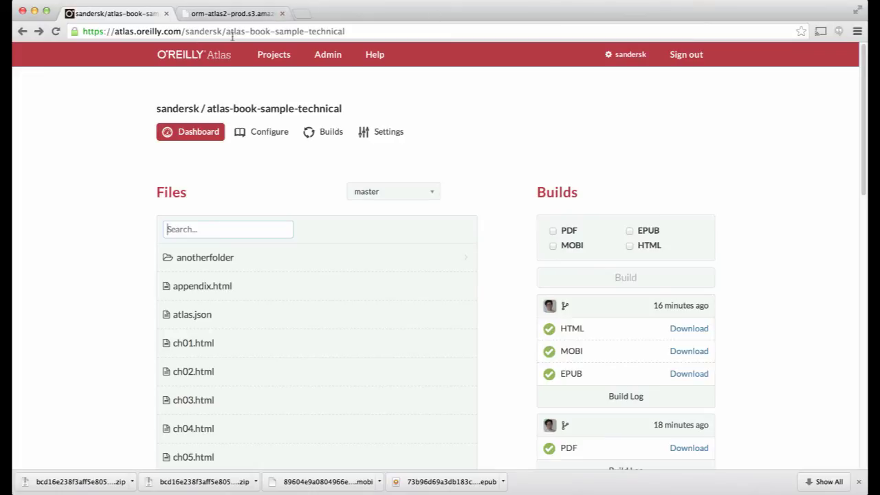
Replace the project name in the address with razzpisampler to load that project's dashboard
left_click_drag(226, 32, 345, 31)
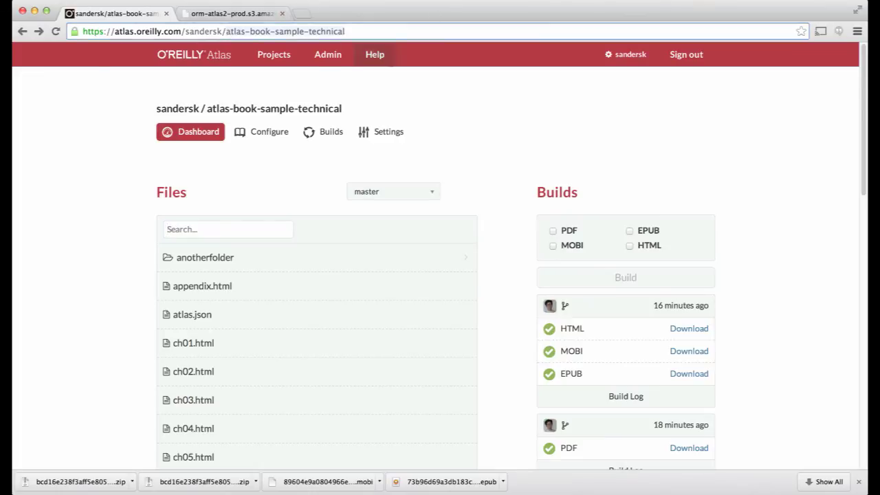
type("razzpi")
key("Return")
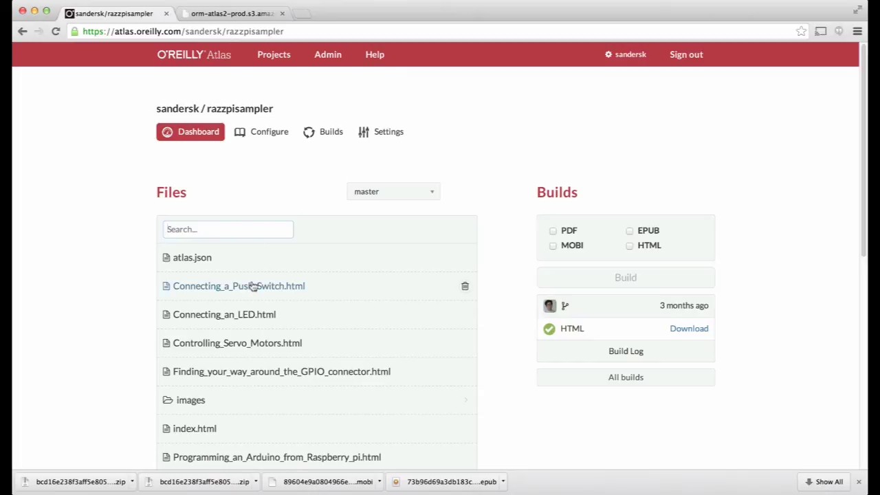
Open Connecting_an_LED.html in the editor and play its embedded video from about 1:04
left_click(254, 317)
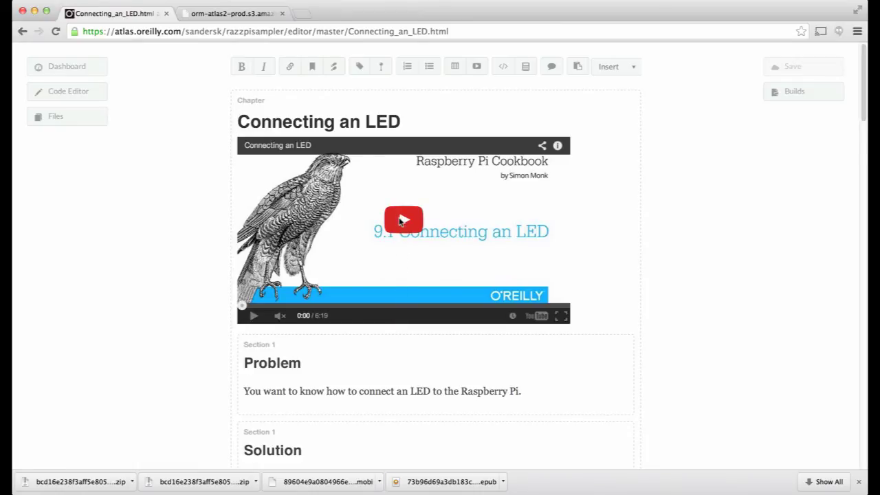
left_click(400, 220)
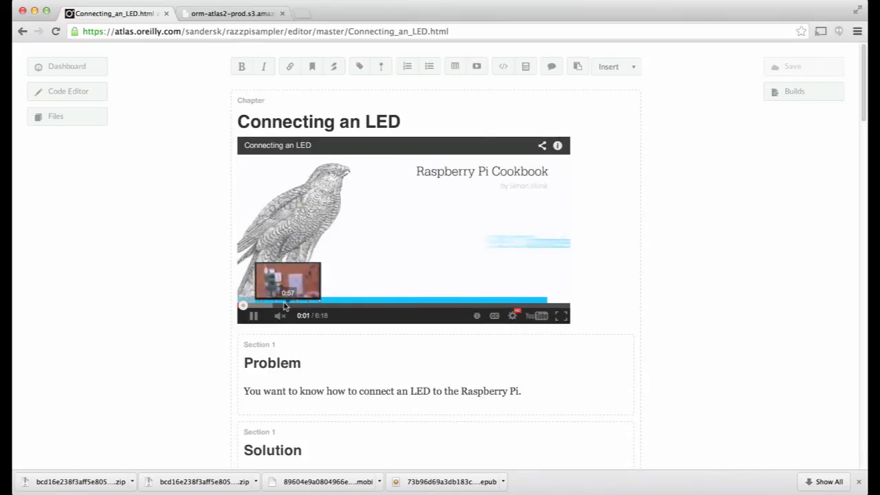
left_click(292, 305)
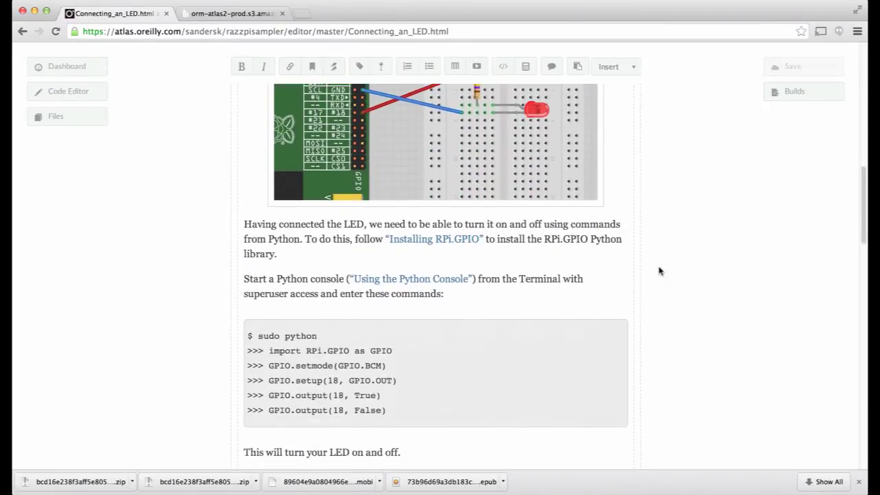
Read down through the recipe's Problem/Solution sections and Python code, then return to the top
scroll(658, 271, "down", 14)
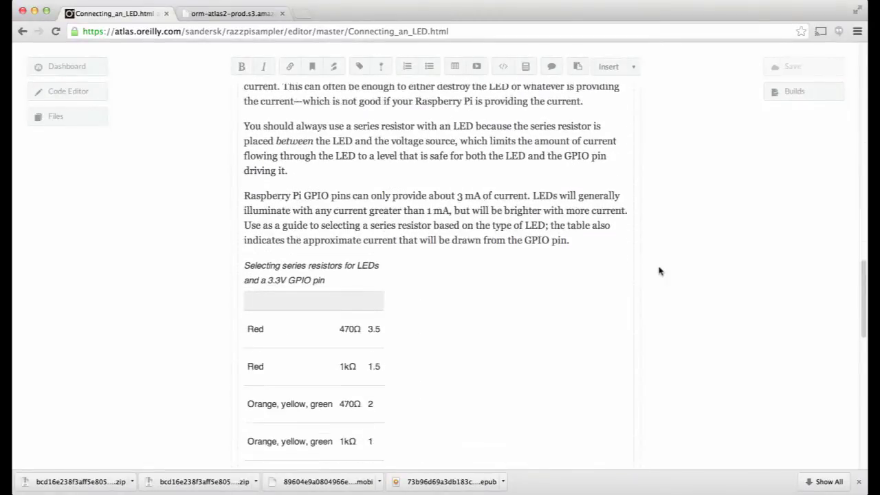
scroll(658, 271, "down", 17)
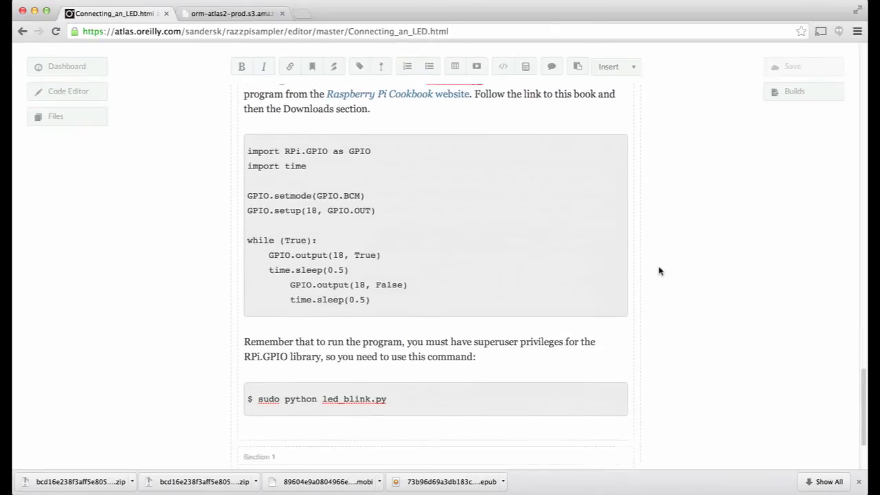
scroll(659, 271, "down", 3)
key("Home")
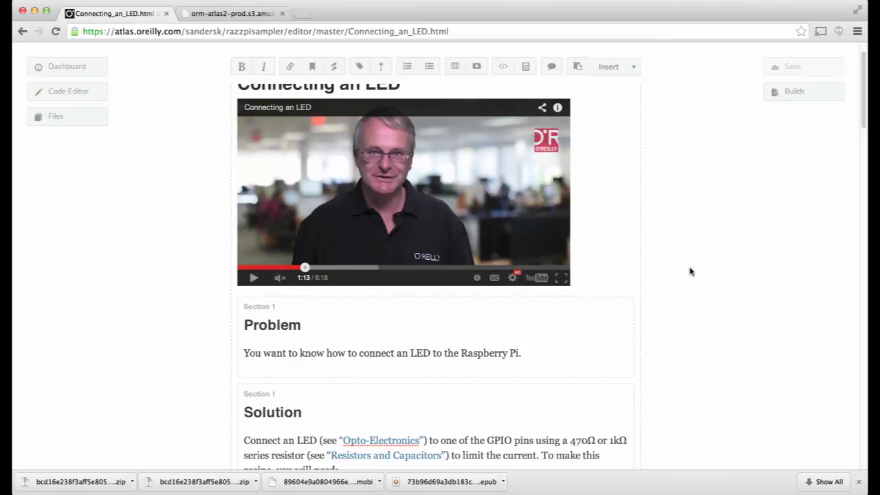
Load the published razzpisampler.oreilly.com site in place of the chapter address
double_click(412, 32)
type("ra")
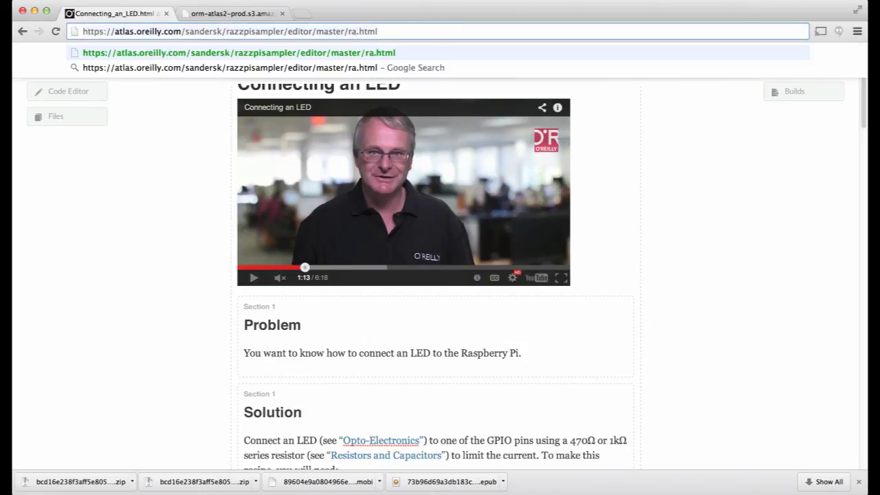
key("super+a")
type("ra")
key("Return")
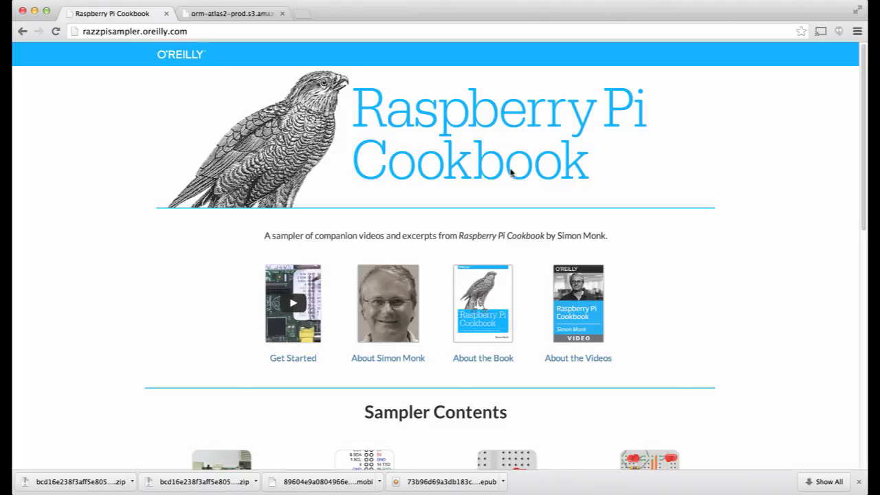
Scroll down to the Sampler Contents list and open the Connecting an LED recipe
scroll(510, 172, "down", 5)
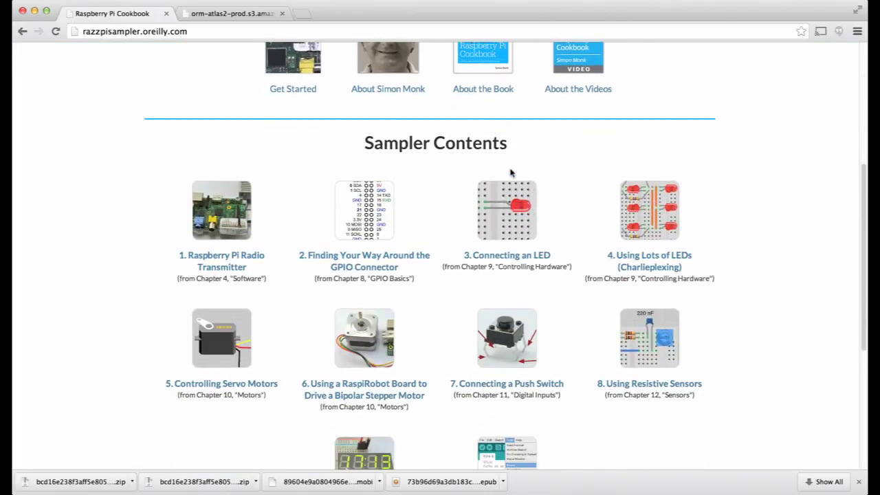
scroll(510, 172, "down", 2)
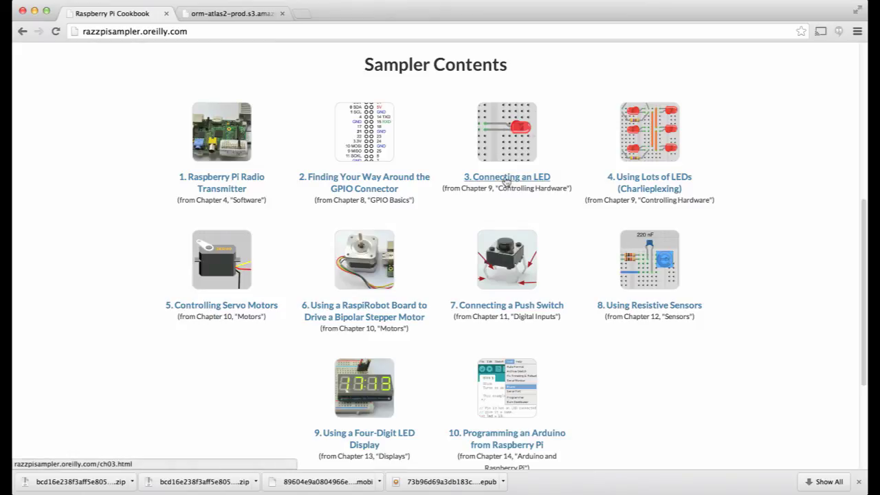
left_click(506, 180)
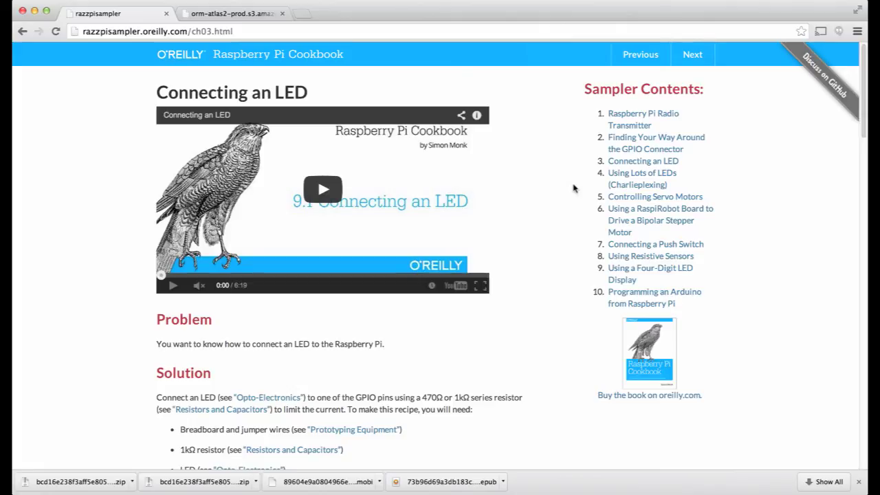
Play the Connecting an LED video, pause it at 0:29, and read down the recipe
left_click(171, 286)
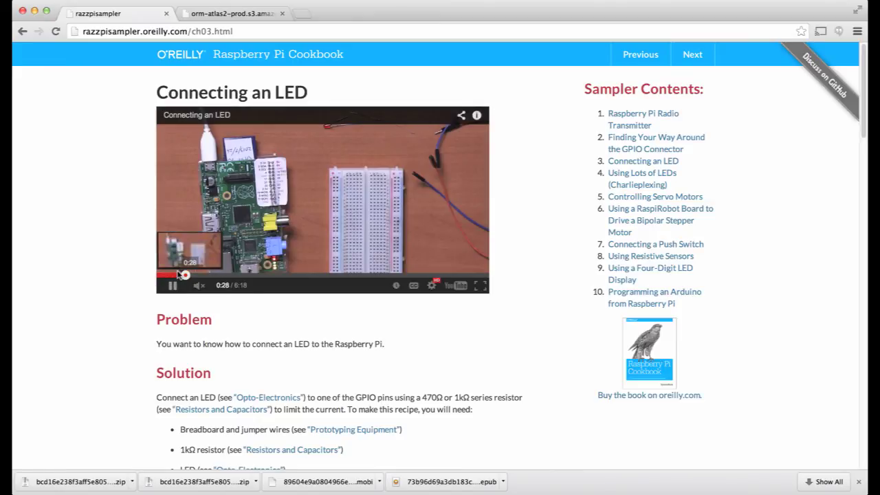
left_click(174, 284)
scroll(141, 304, "down", 3)
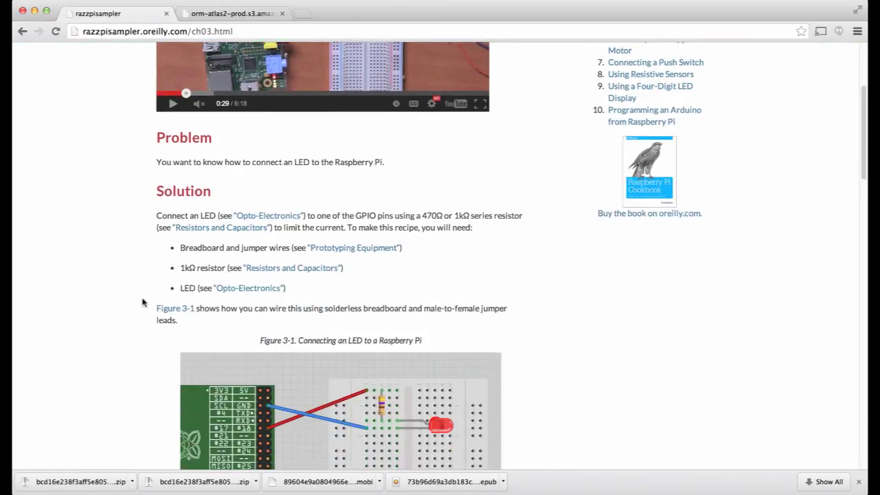
scroll(143, 303, "down", 5)
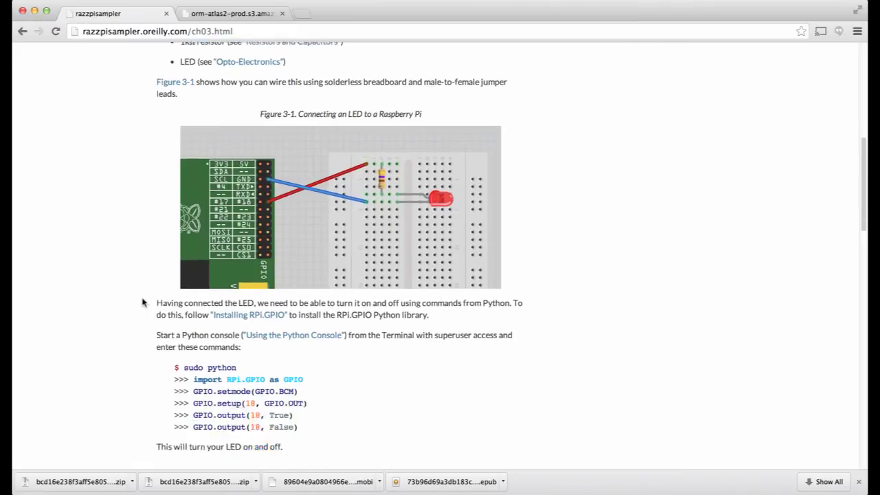
scroll(143, 303, "down", 10)
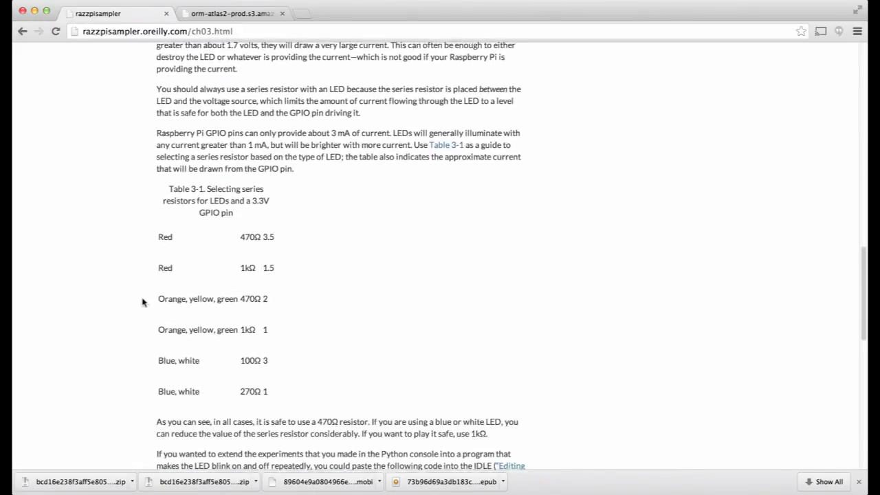
scroll(143, 302, "down", 5)
Go back up the page and pick Connecting an LED in the sidebar
scroll(143, 302, "up", 15)
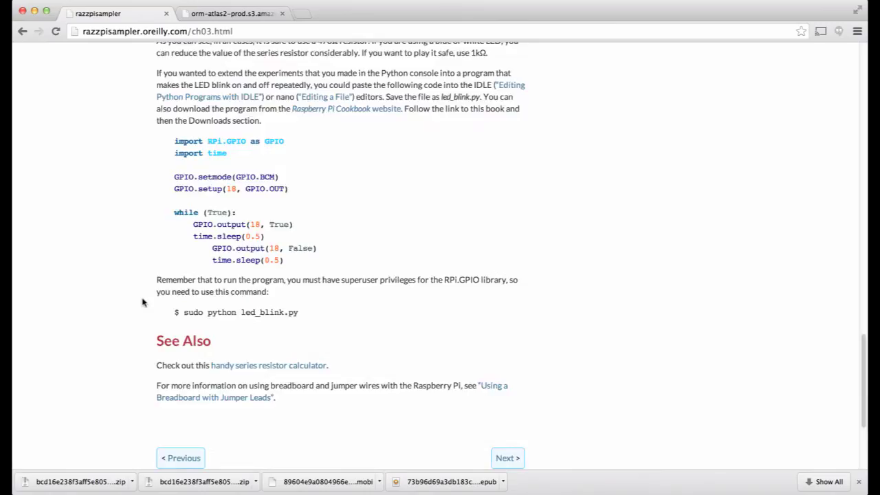
scroll(143, 302, "up", 10)
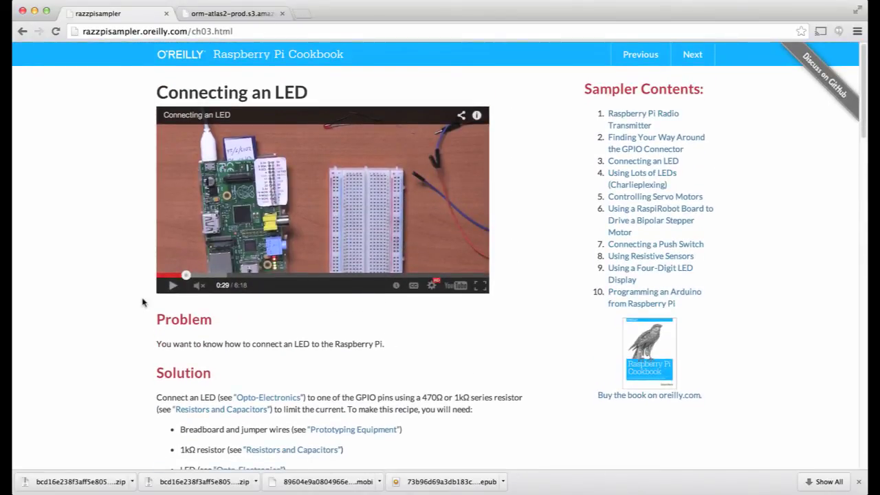
left_click(628, 162)
Open the Controlling Servo Motors recipe, then the Connecting a Push Switch recipe
left_click(626, 159)
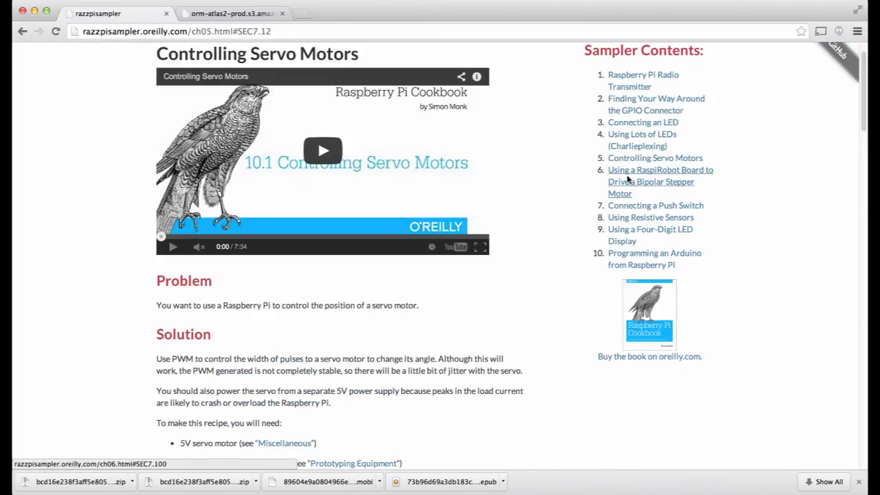
left_click(635, 204)
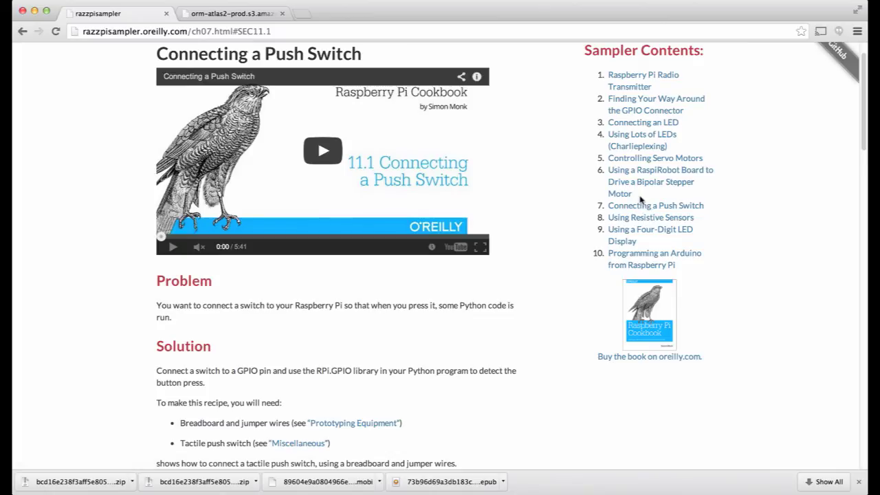